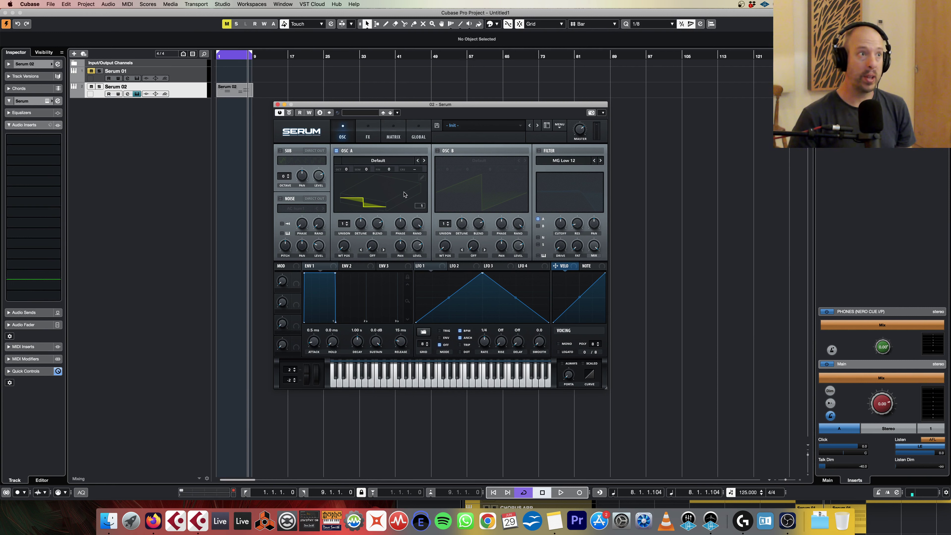
Load the Analog wavetable Jno into oscillator A, switch its display to 2D and raise the wavetable position.
{"action": "left_click", "coordinate": [379, 161]}
{"action": "mouse_move", "coordinate": [378, 171]}
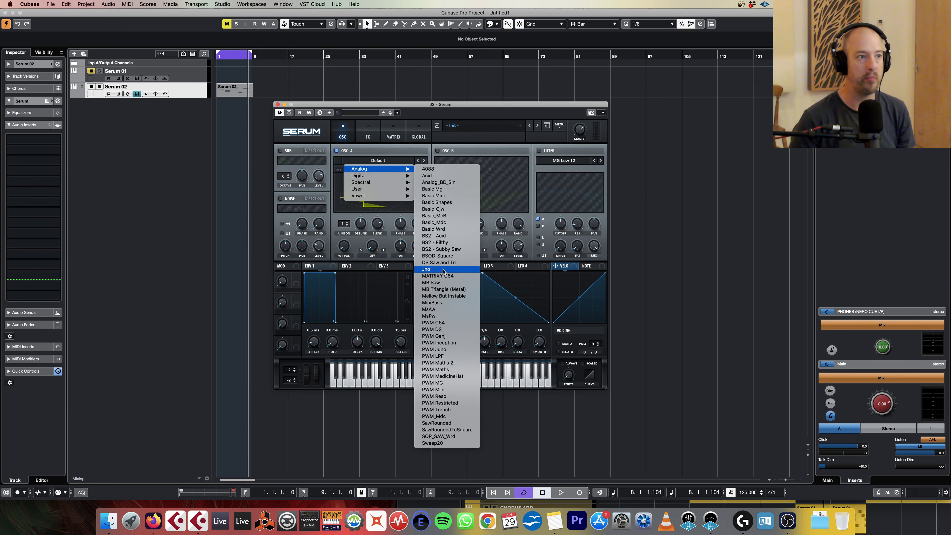
{"action": "left_click", "coordinate": [426, 269]}
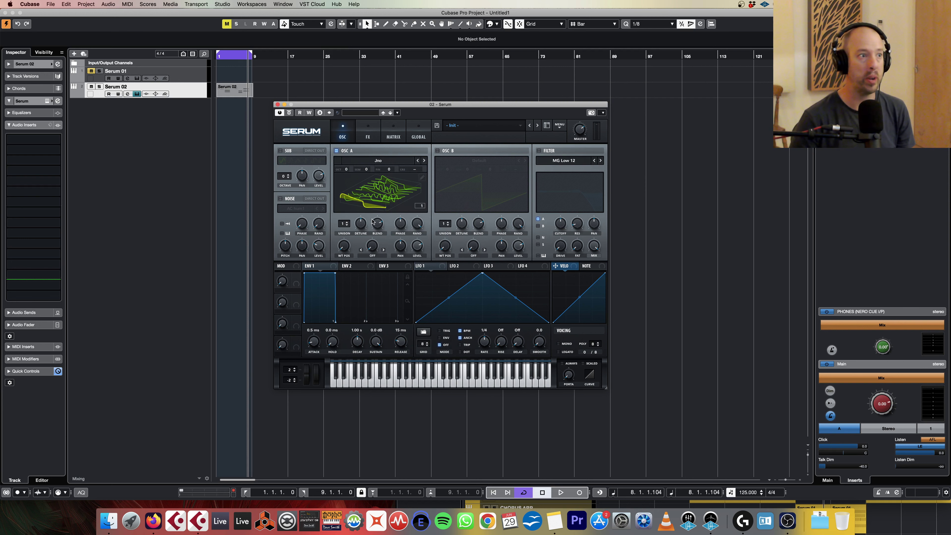
{"action": "left_click", "coordinate": [362, 203]}
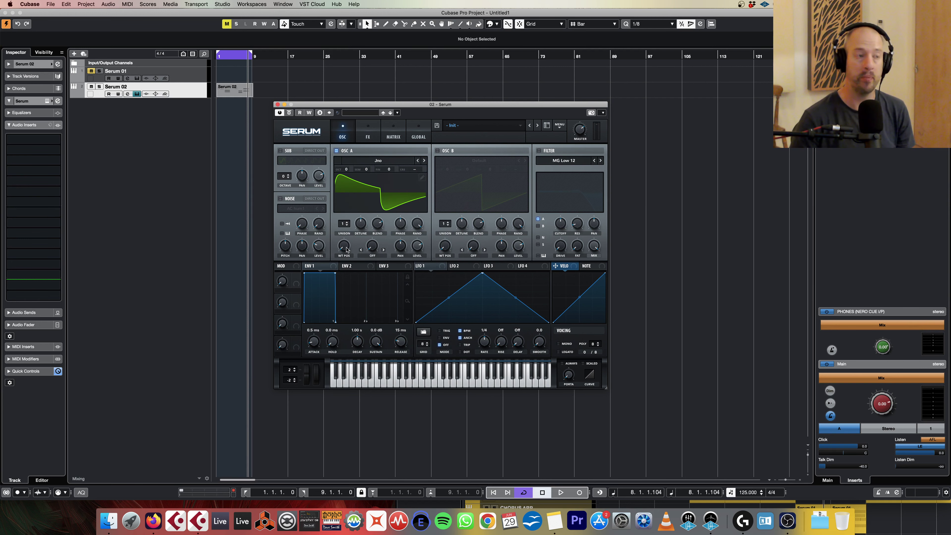
{"action": "mouse_move", "coordinate": [345, 245]}
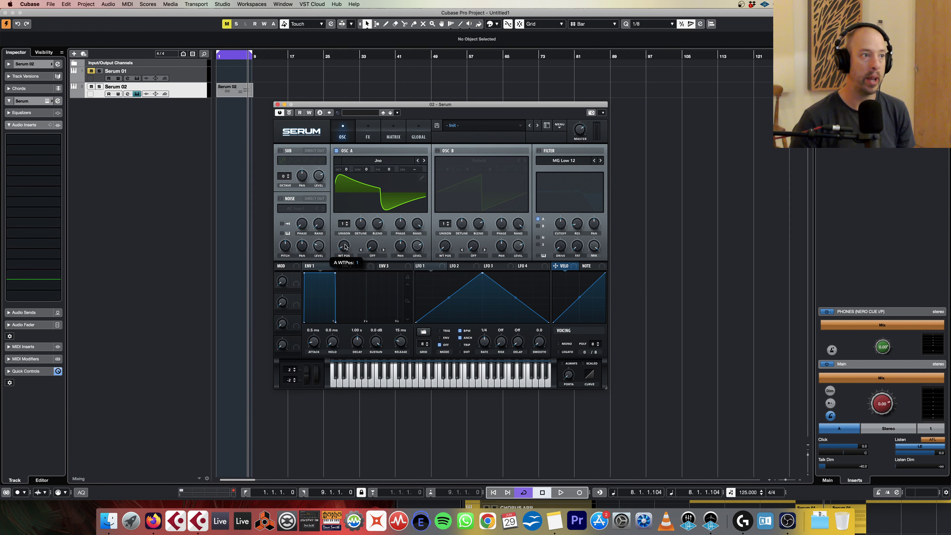
{"action": "left_click_drag", "start_coordinate": [345, 246], "coordinate": [346, 244]}
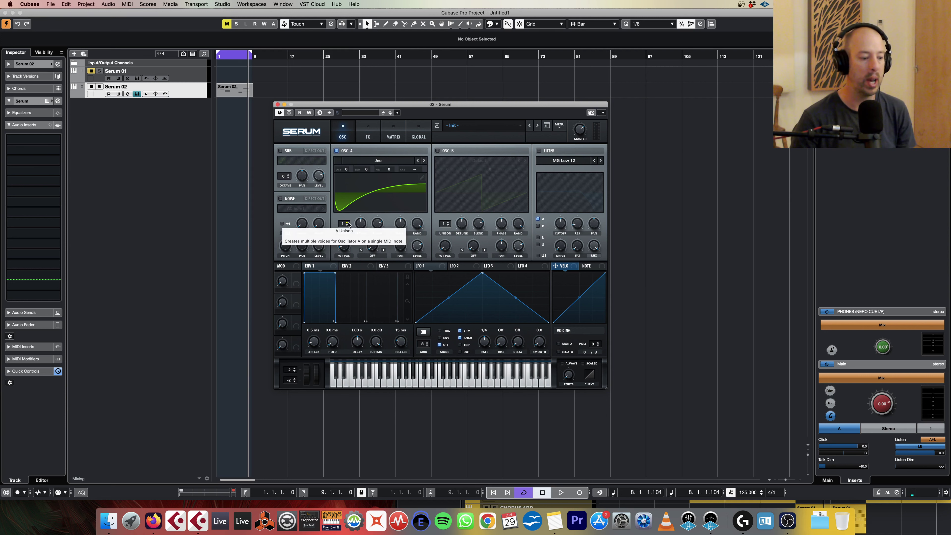
Set oscillator A to 4 unison voices and lower its detune.
{"action": "left_click", "coordinate": [348, 223]}
{"action": "left_click", "coordinate": [348, 223]}
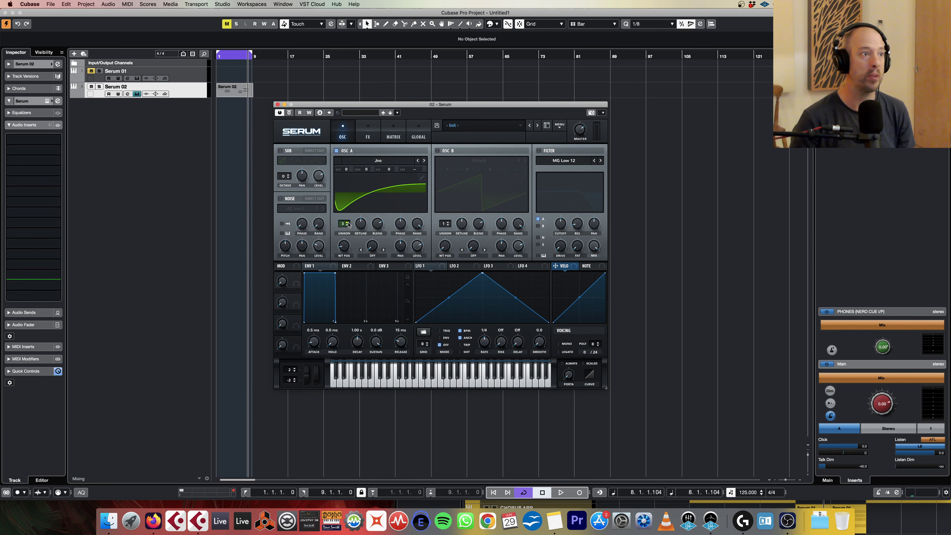
{"action": "left_click", "coordinate": [348, 222]}
{"action": "left_click_drag", "start_coordinate": [360, 225], "coordinate": [360, 238]}
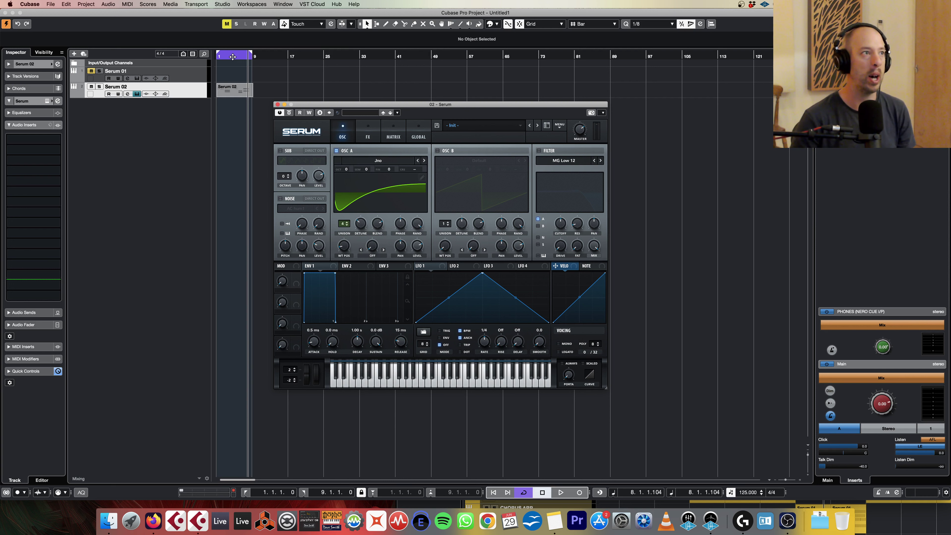
Play the Serum 02 clip to audition the detuned unison sound, and stop playback.
{"action": "left_click_drag", "start_coordinate": [232, 56], "coordinate": [158, 52]}
{"action": "key", "text": "space"}
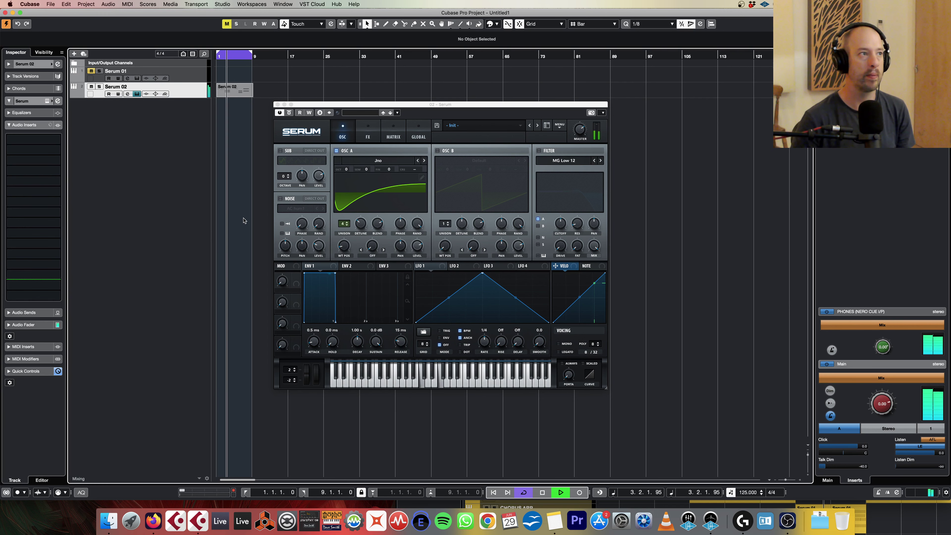
{"action": "key", "text": "space"}
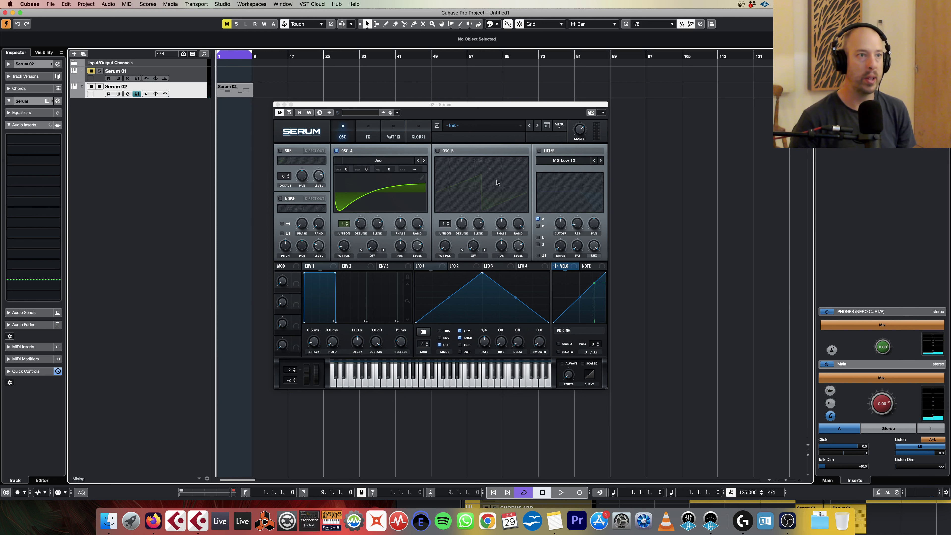
Enable the filter and set its type to German LP from the Misc category.
{"action": "left_click", "coordinate": [539, 151]}
{"action": "left_click", "coordinate": [563, 160]}
{"action": "mouse_move", "coordinate": [567, 189]}
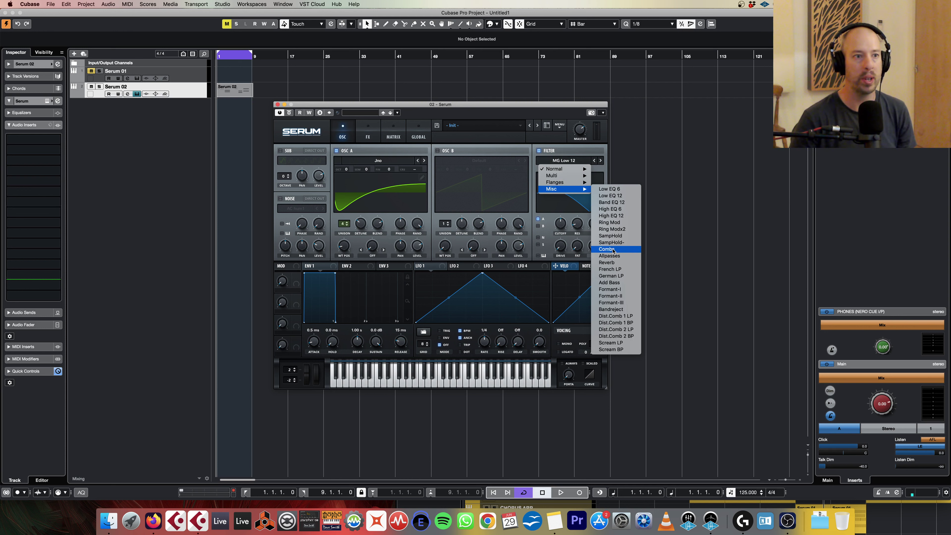
{"action": "left_click", "coordinate": [620, 276]}
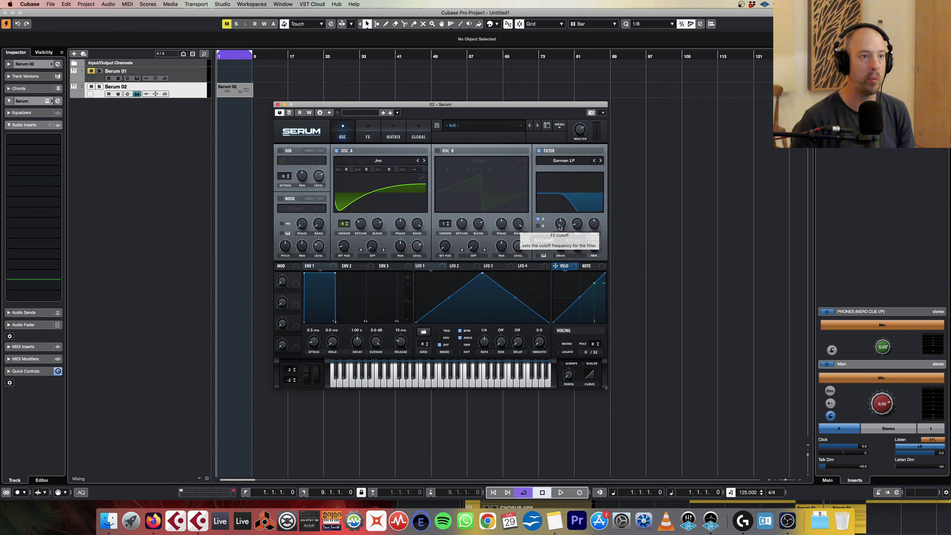
Raise the filter cutoff and set the filter drive to about 20%.
{"action": "mouse_move", "coordinate": [562, 226]}
{"action": "left_mouse_down"}
{"action": "mouse_move", "coordinate": [564, 214]}
{"action": "mouse_move", "coordinate": [573, 223]}
{"action": "left_mouse_up"}
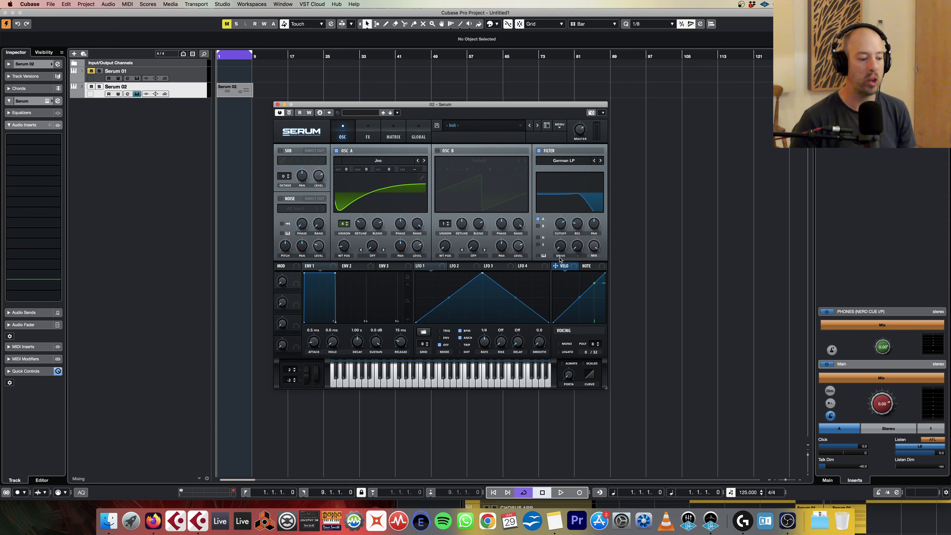
{"action": "left_click_drag", "start_coordinate": [561, 252], "coordinate": [562, 243]}
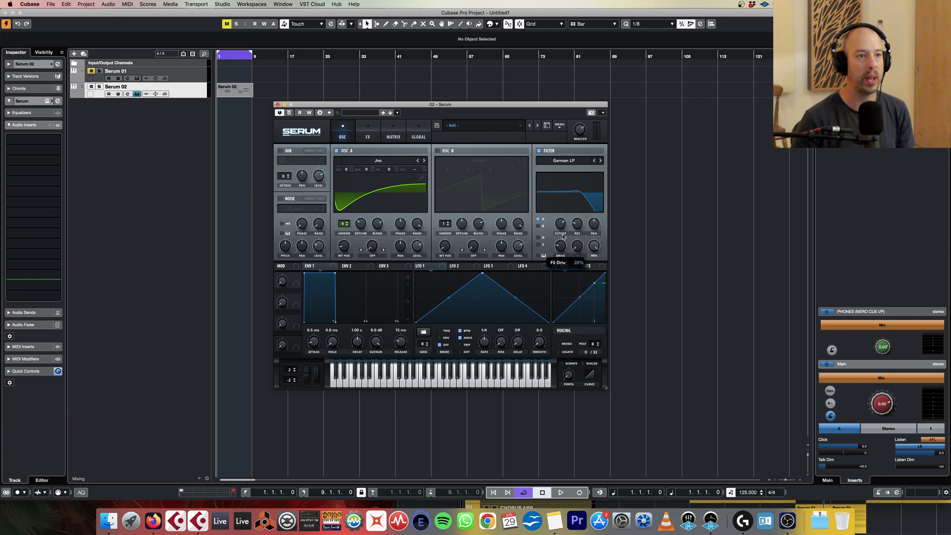
{"action": "left_click_drag", "start_coordinate": [563, 235], "coordinate": [562, 234]}
Play the clip to audition the filtered and driven sound, and stop playback.
{"action": "key", "text": "space"}
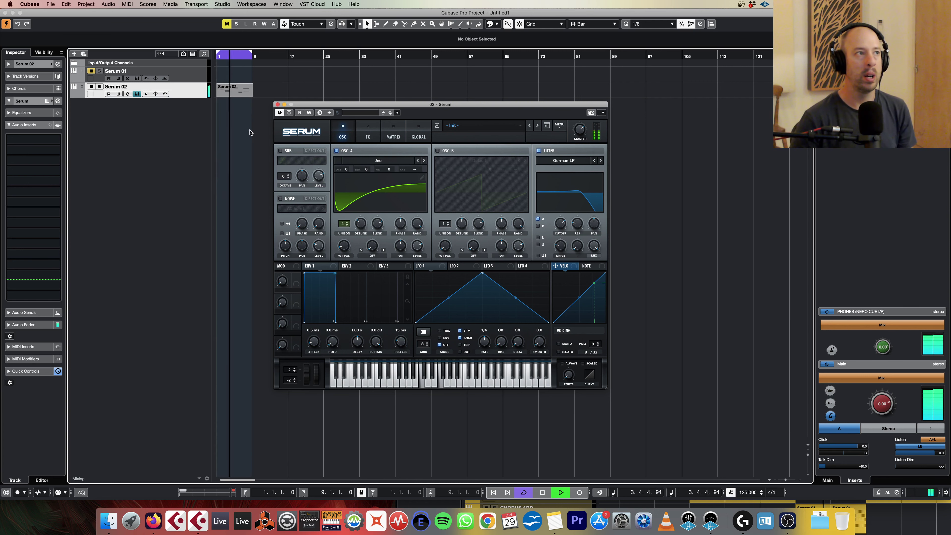
{"action": "left_click", "coordinate": [257, 223]}
{"action": "key", "text": "space"}
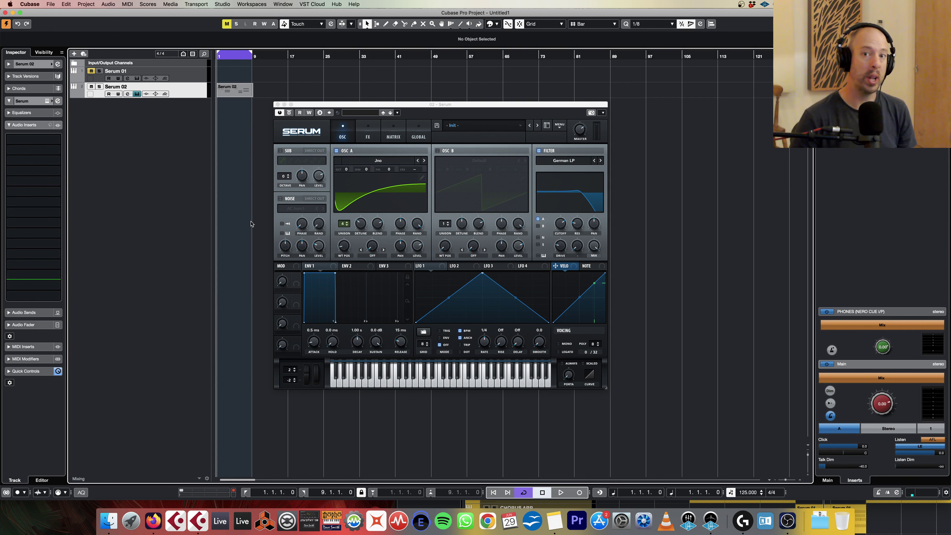
Set envelope 1 to a 766 ms decay, -8.1 dB sustain and 1.47 s release, and audition the result.
{"action": "left_click", "coordinate": [315, 267]}
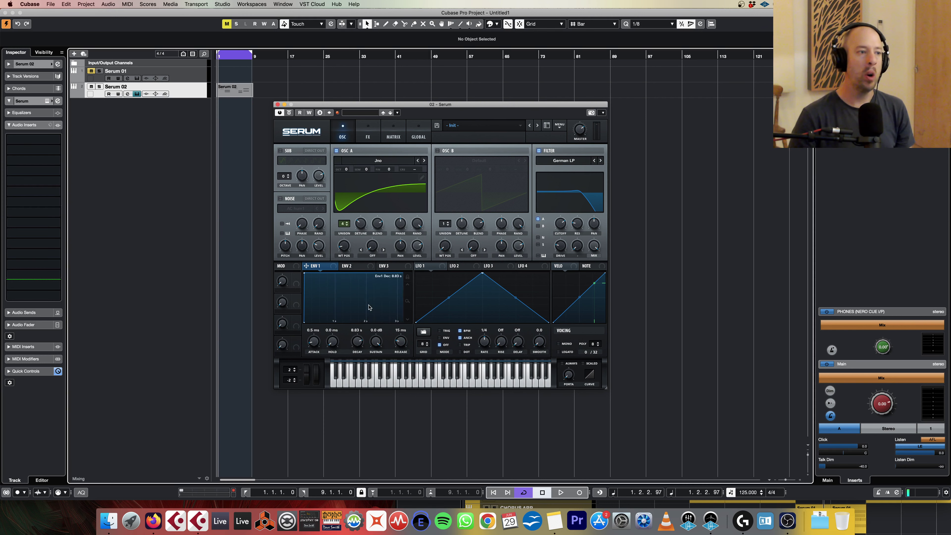
{"action": "left_click_drag", "start_coordinate": [357, 341], "coordinate": [362, 322]}
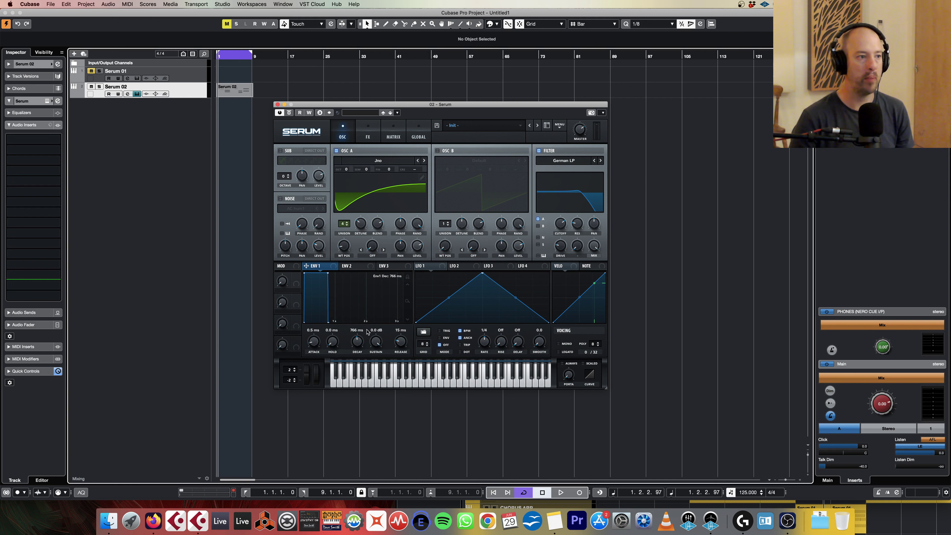
{"action": "left_click_drag", "start_coordinate": [375, 343], "coordinate": [373, 372]}
{"action": "right_click", "coordinate": [373, 372]}
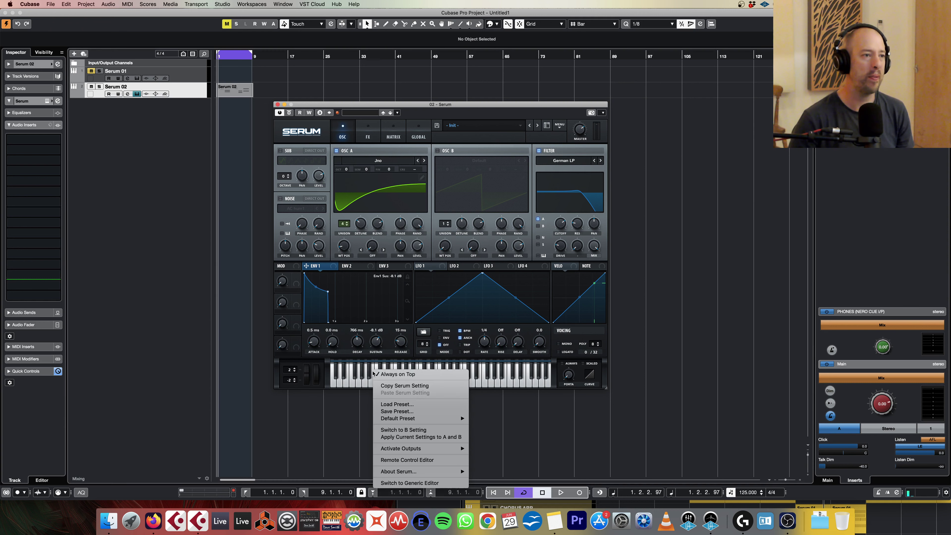
{"action": "left_click", "coordinate": [377, 344]}
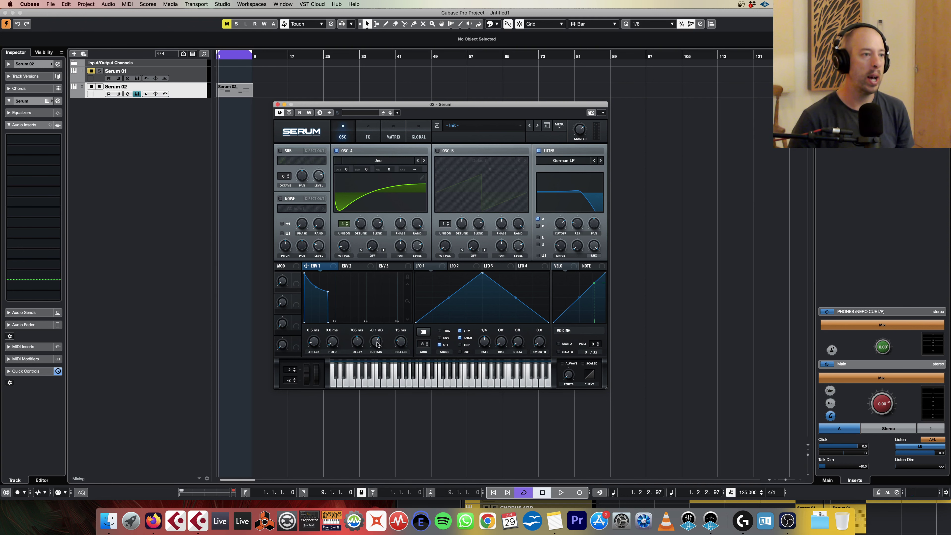
{"action": "left_click", "coordinate": [400, 345]}
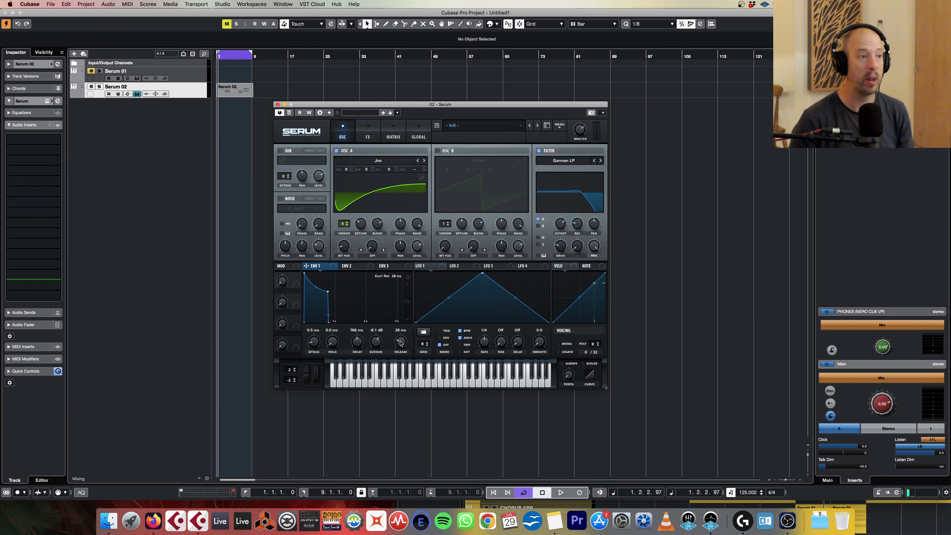
{"action": "left_click_drag", "start_coordinate": [400, 340], "coordinate": [407, 325]}
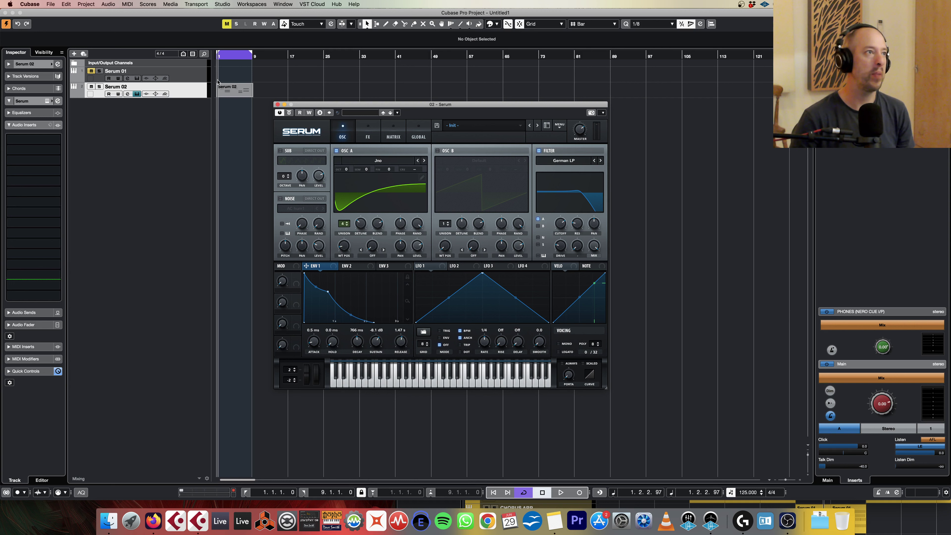
{"action": "key", "text": "space"}
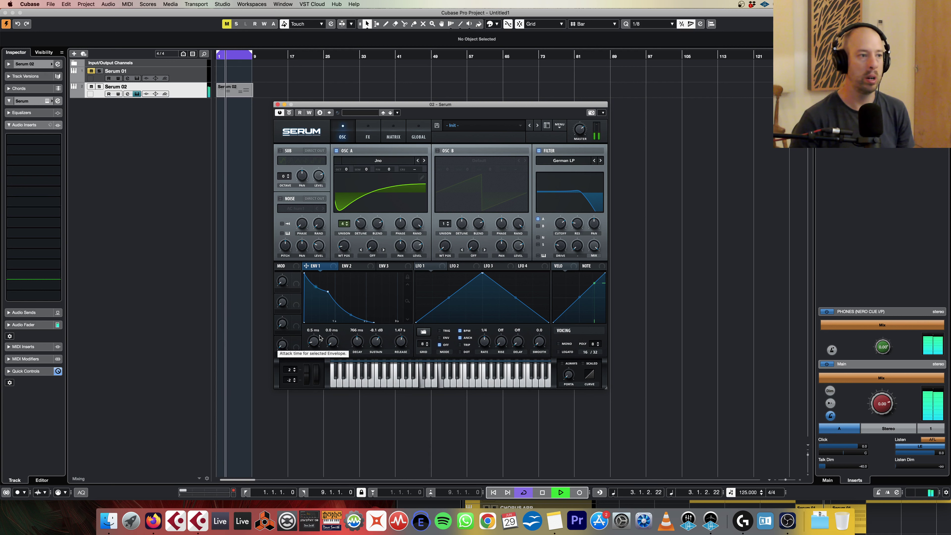
{"action": "key", "text": "space"}
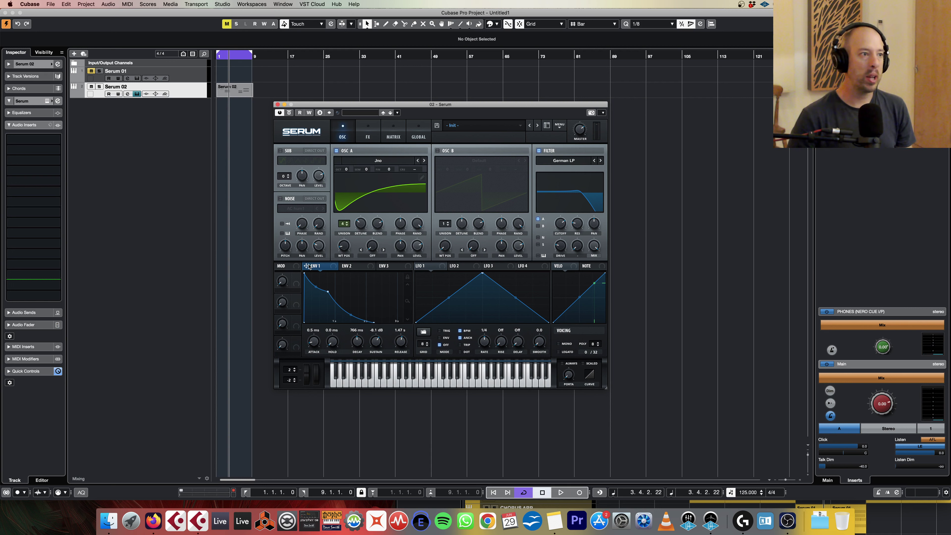
Assign envelope 1 to the filter cutoff, adjust the modulation amount and audition the clip.
{"action": "left_click_drag", "start_coordinate": [307, 267], "coordinate": [561, 227]}
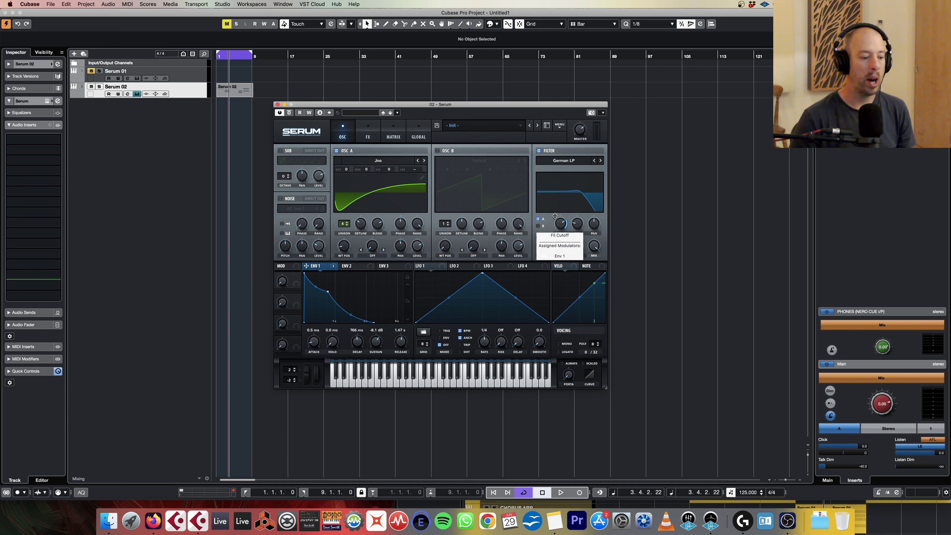
{"action": "mouse_move", "coordinate": [555, 216]}
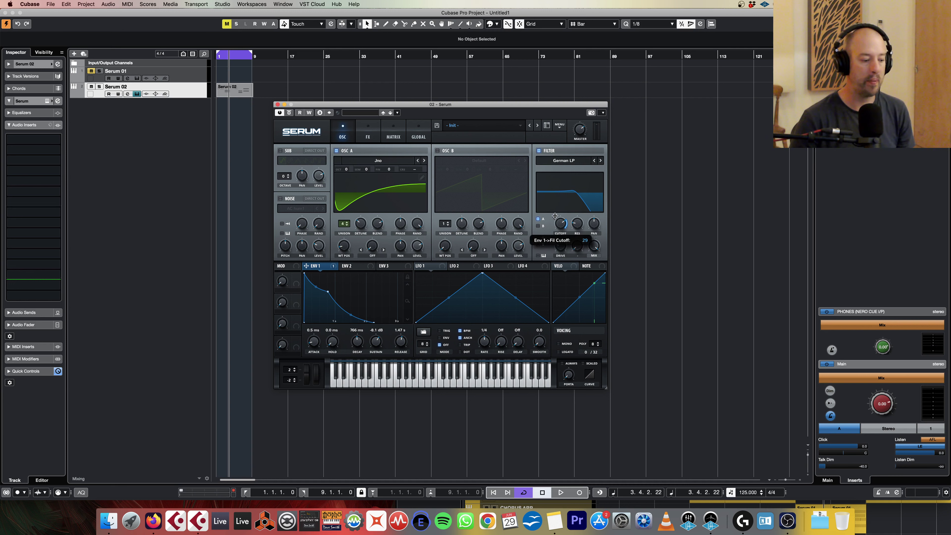
{"action": "left_click_drag", "start_coordinate": [554, 216], "coordinate": [552, 217]}
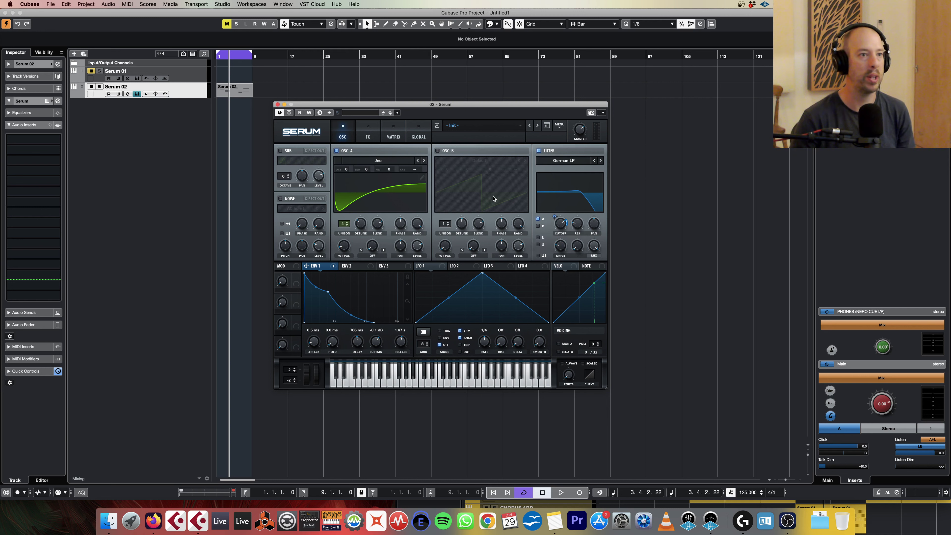
{"action": "key", "text": "space"}
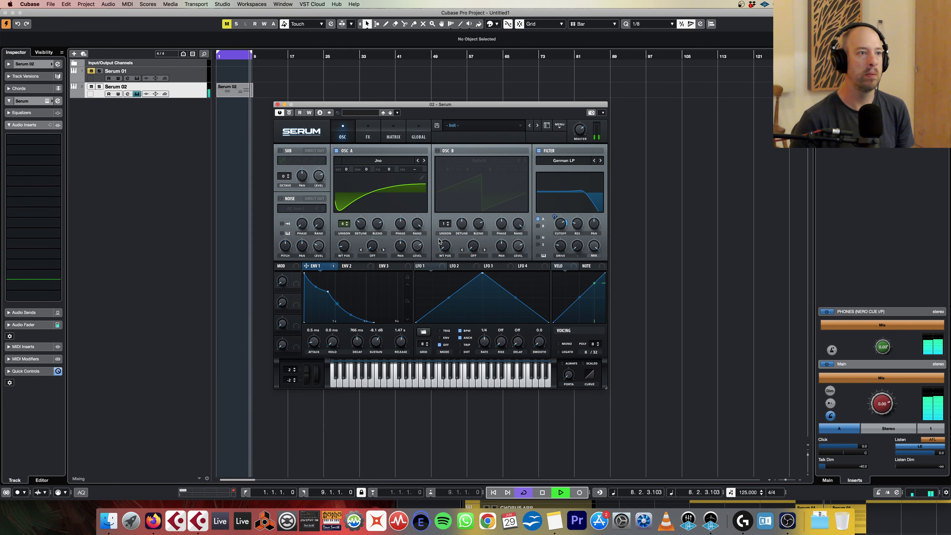
{"action": "key", "text": "space"}
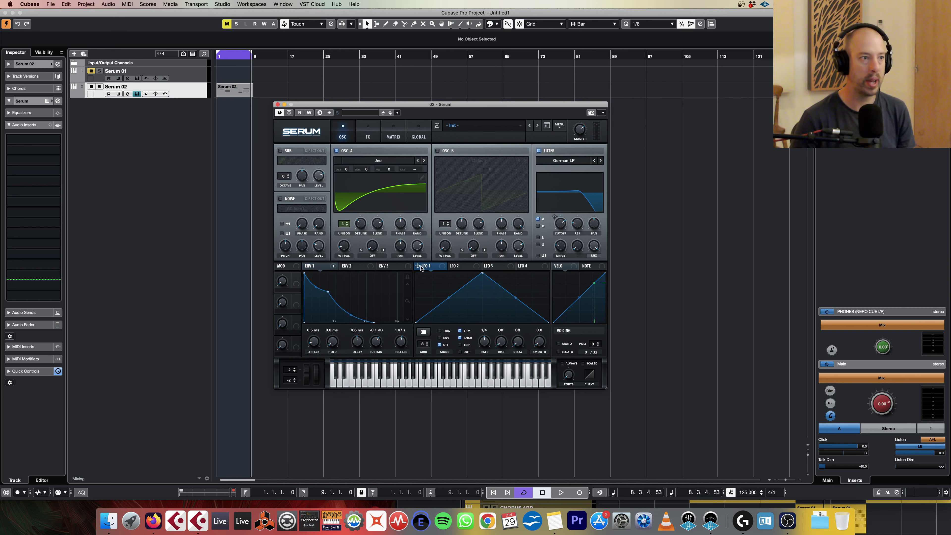
Turn off BPM sync for LFO 1 and set its rate to 4.1 Hz.
{"action": "mouse_move", "coordinate": [418, 267]}
{"action": "left_mouse_down"}
{"action": "mouse_move", "coordinate": [424, 205]}
{"action": "mouse_move", "coordinate": [403, 183]}
{"action": "mouse_move", "coordinate": [398, 201]}
{"action": "mouse_move", "coordinate": [433, 281]}
{"action": "mouse_move", "coordinate": [428, 268]}
{"action": "left_mouse_up"}
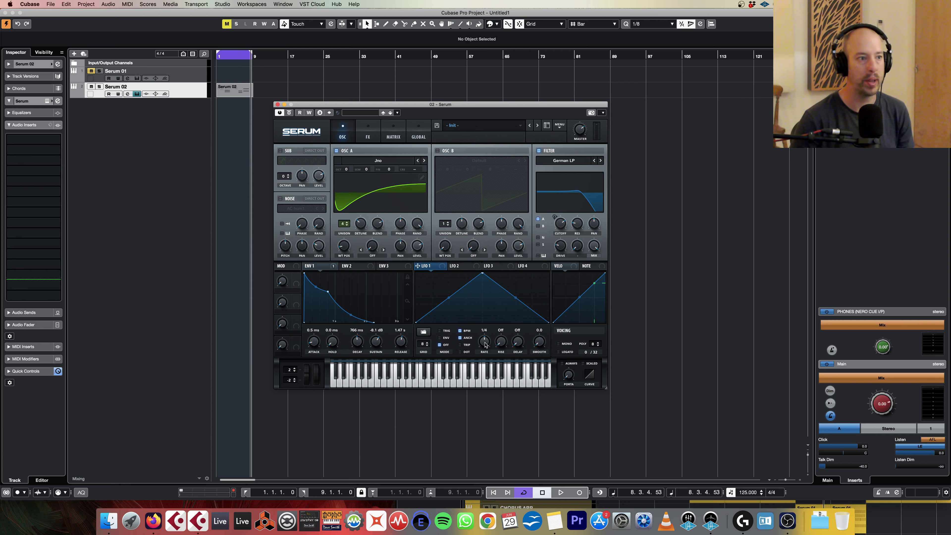
{"action": "left_click", "coordinate": [460, 331]}
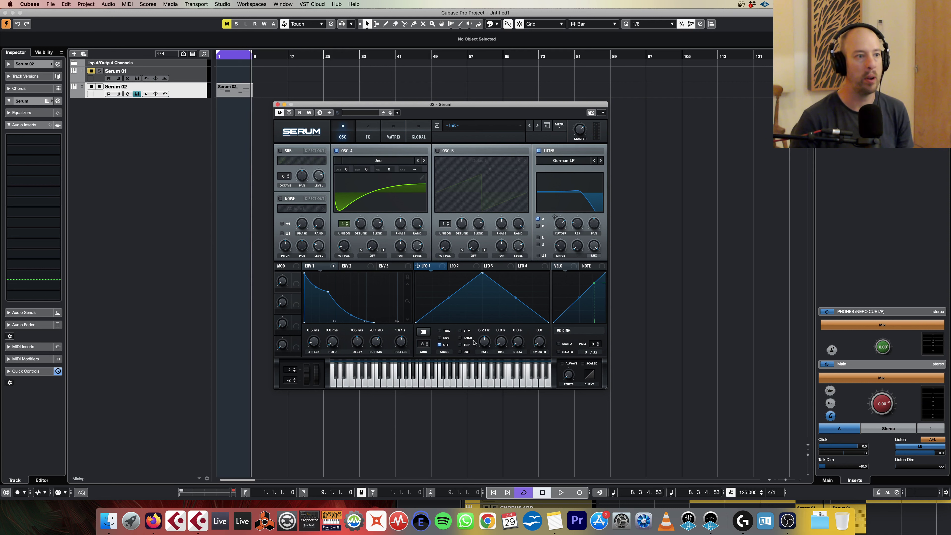
{"action": "left_click_drag", "start_coordinate": [483, 341], "coordinate": [483, 345]}
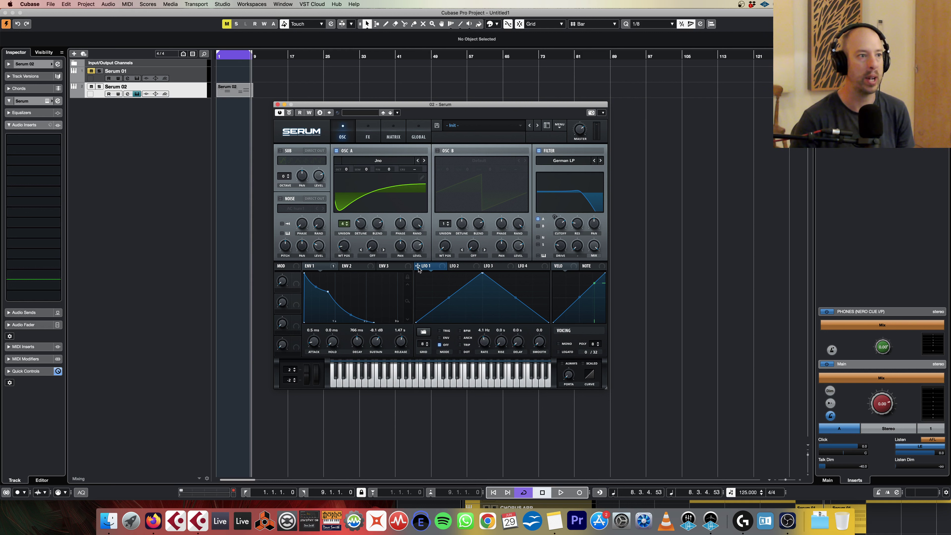
Assign LFO 1 to oscillator A's fine tuning and reduce the modulation amount to about 32.
{"action": "left_click_drag", "start_coordinate": [418, 268], "coordinate": [387, 170]}
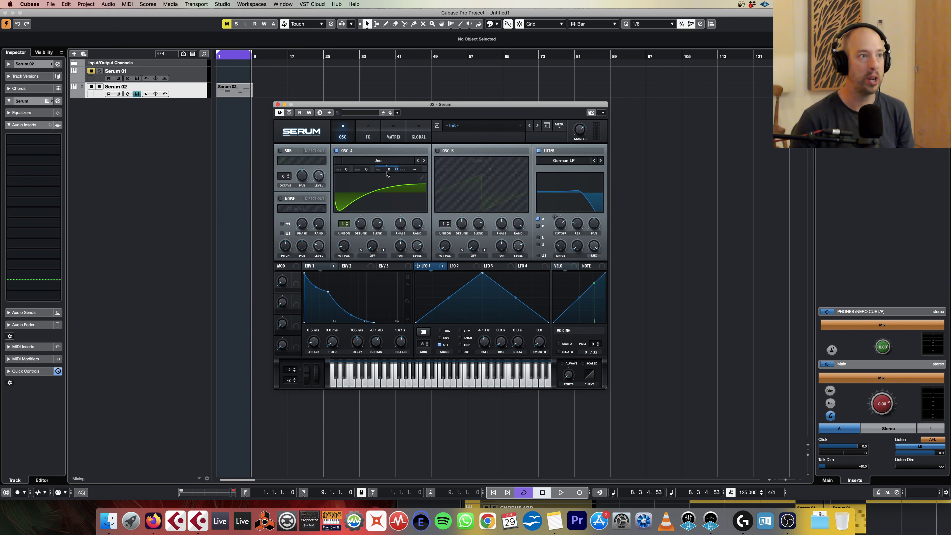
{"action": "mouse_move", "coordinate": [397, 172]}
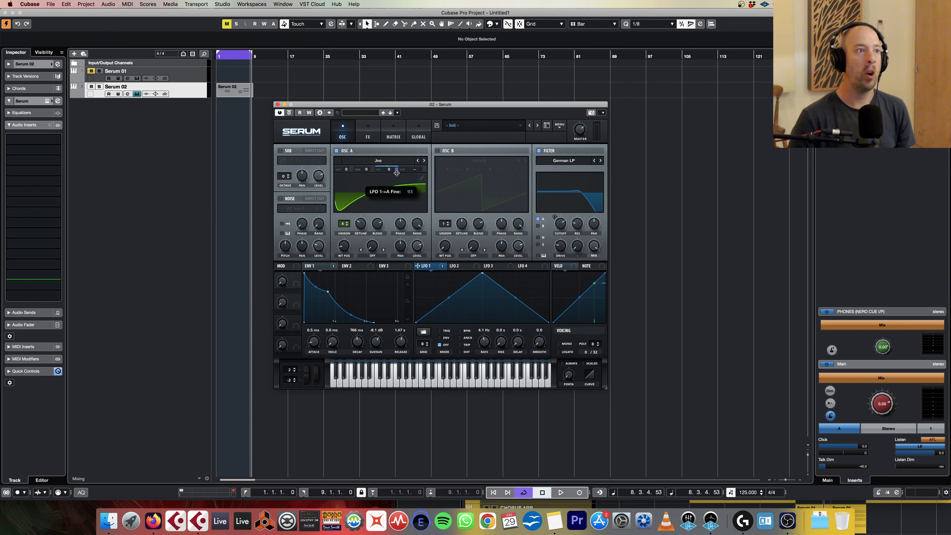
{"action": "left_click_drag", "start_coordinate": [395, 176], "coordinate": [394, 195]}
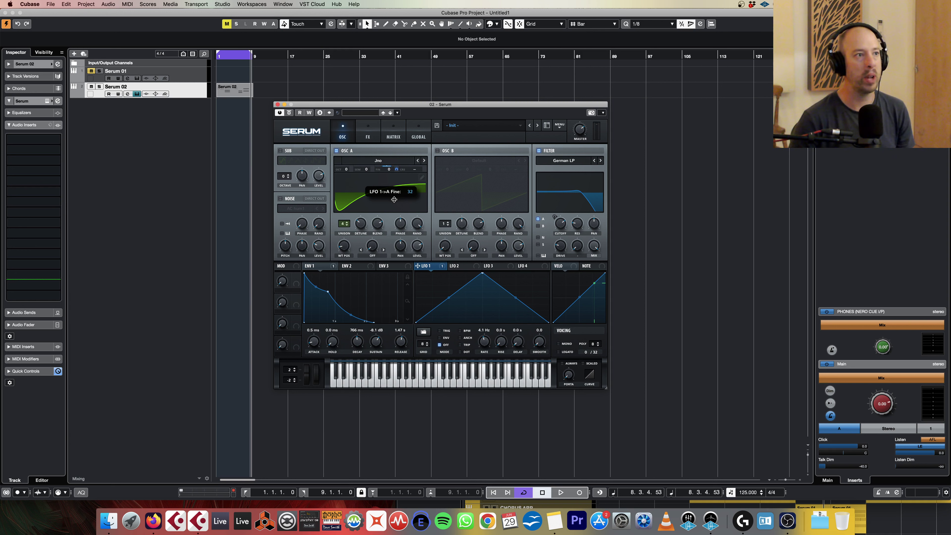
{"action": "left_click_drag", "start_coordinate": [394, 199], "coordinate": [393, 200]}
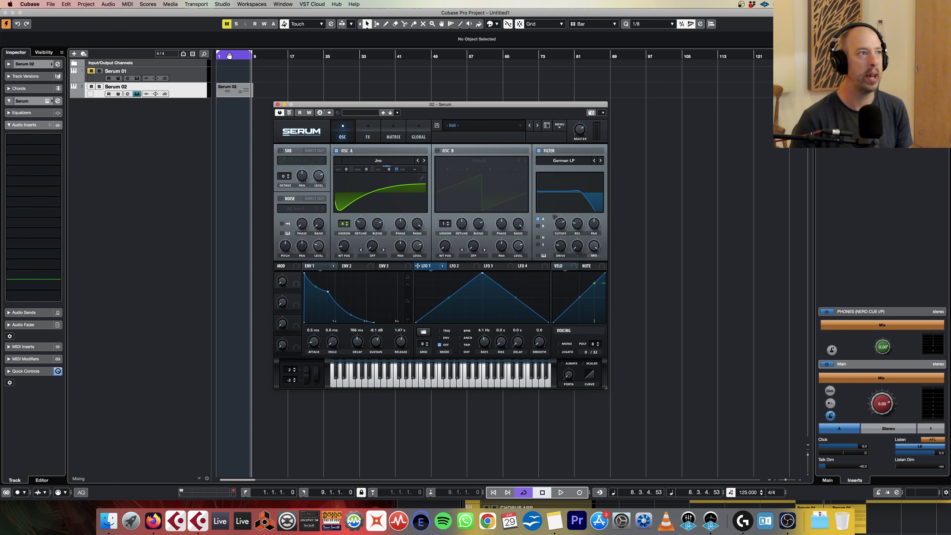
Play the clip from the start to audition the patch with the fine-tuning modulation.
{"action": "left_click", "coordinate": [221, 57]}
{"action": "key", "text": "space"}
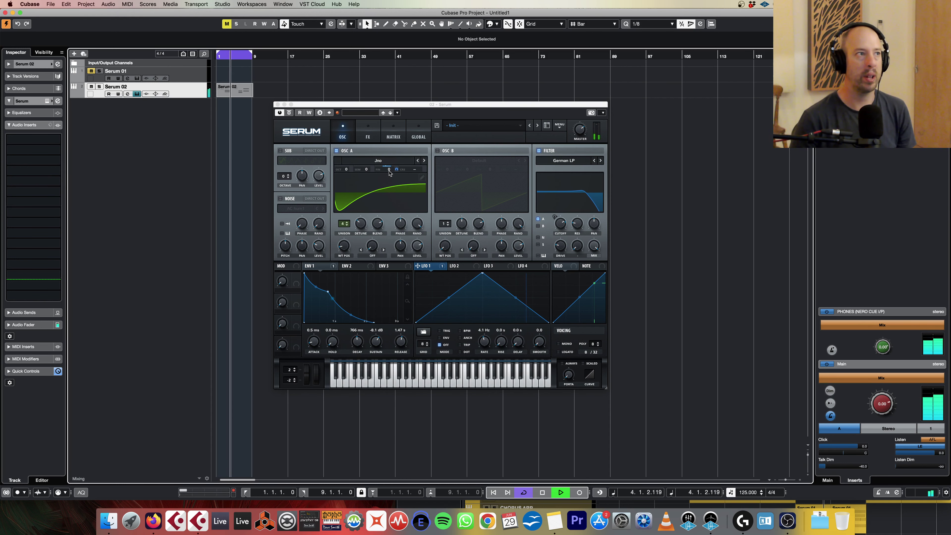
{"action": "mouse_move", "coordinate": [389, 173]}
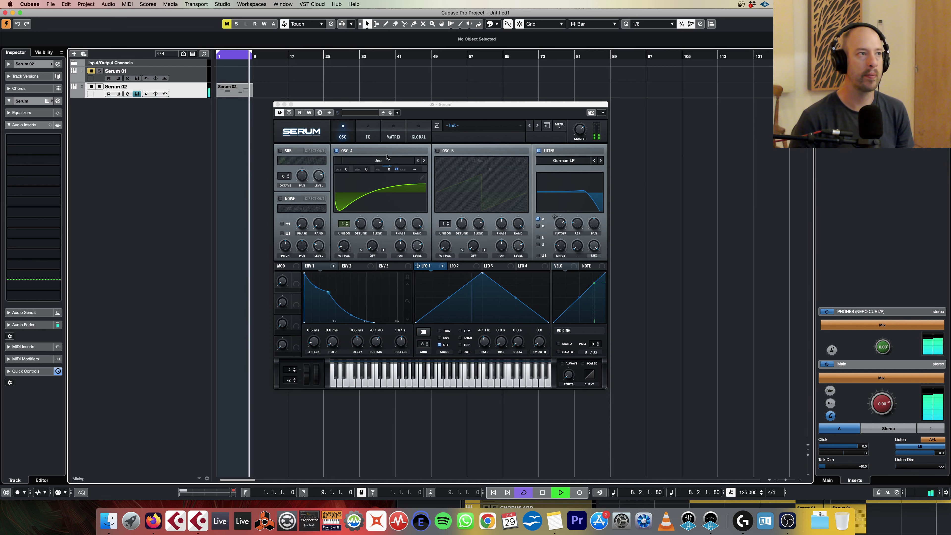
{"action": "key", "text": "space"}
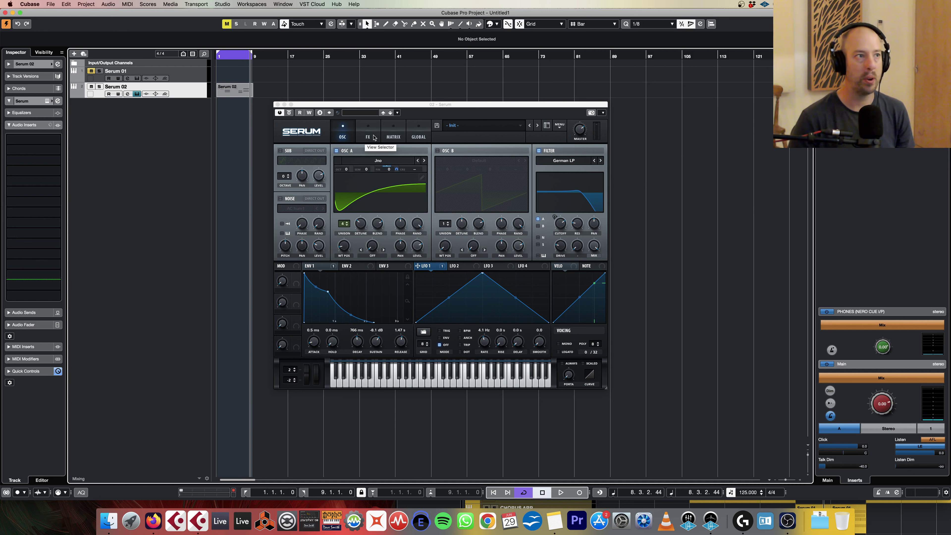
Enable the distortion effect and set its type to Tape Sat.
{"action": "left_click", "coordinate": [373, 137]}
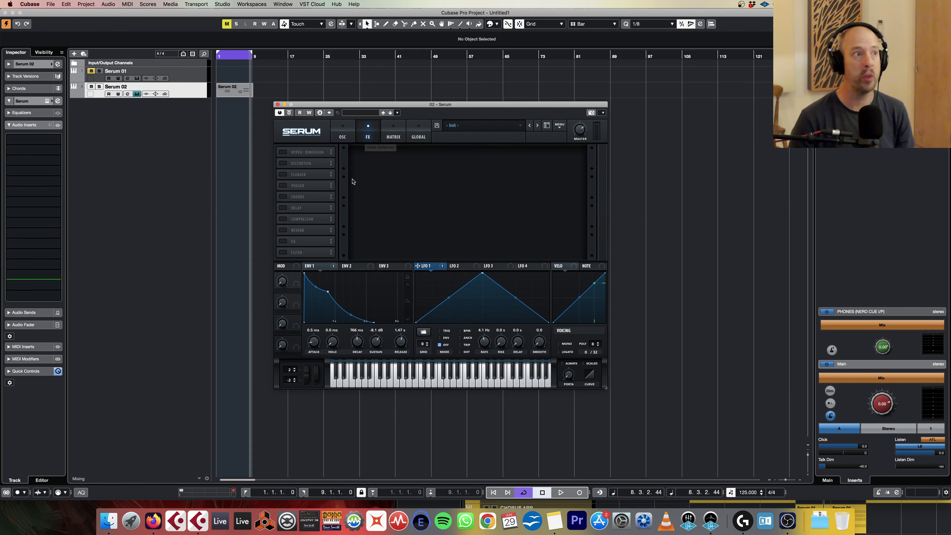
{"action": "left_click", "coordinate": [286, 165]}
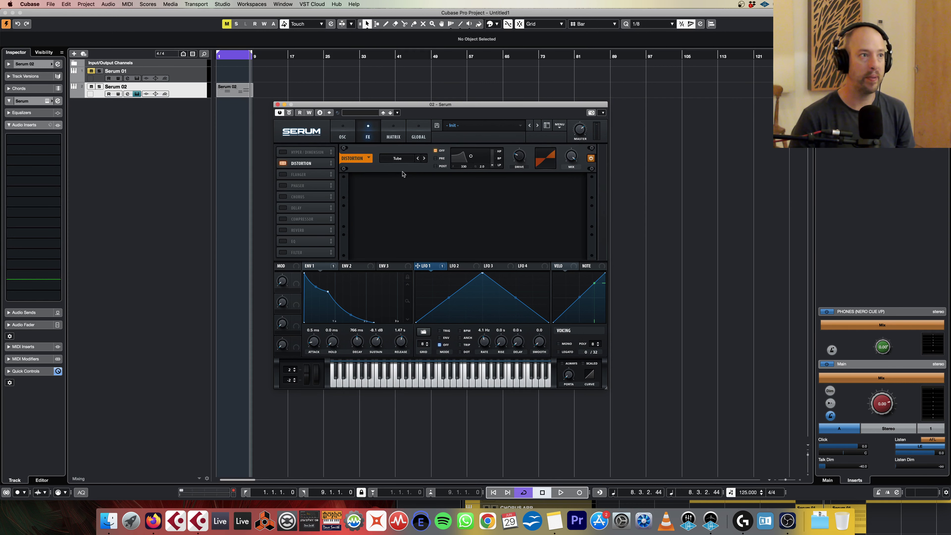
{"action": "left_click", "coordinate": [401, 158]}
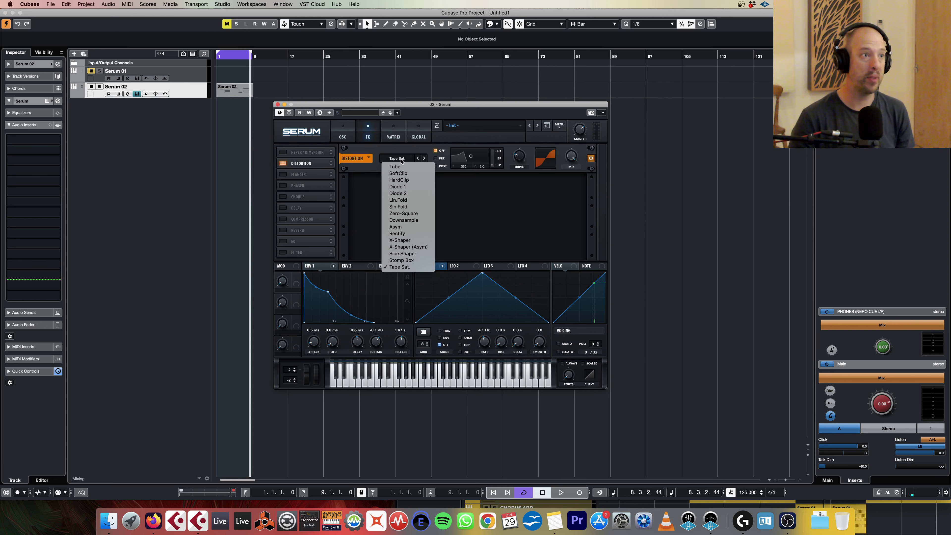
{"action": "left_click", "coordinate": [399, 266]}
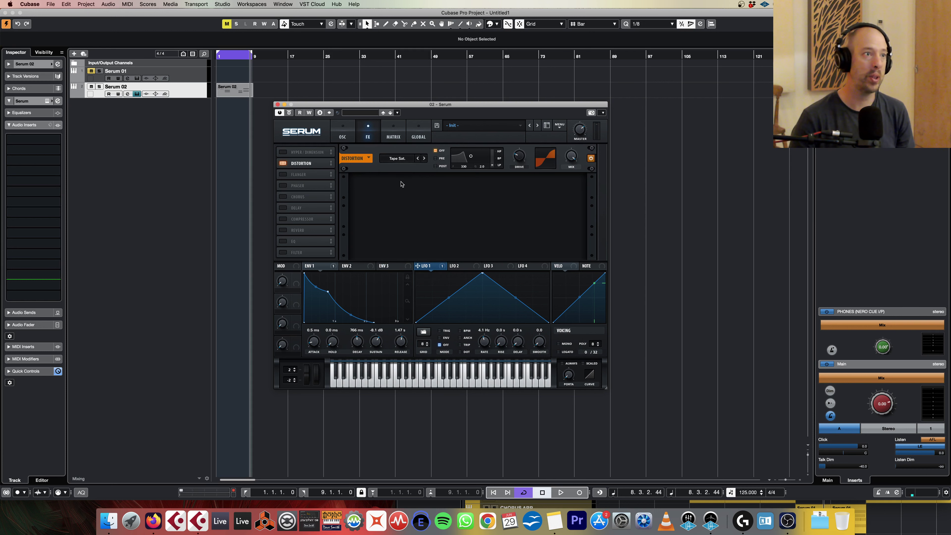
Set the distortion's filter to a pre-distortion band-pass, its drive to 100% and its mix to about 32%.
{"action": "left_click_drag", "start_coordinate": [496, 164], "coordinate": [476, 159]}
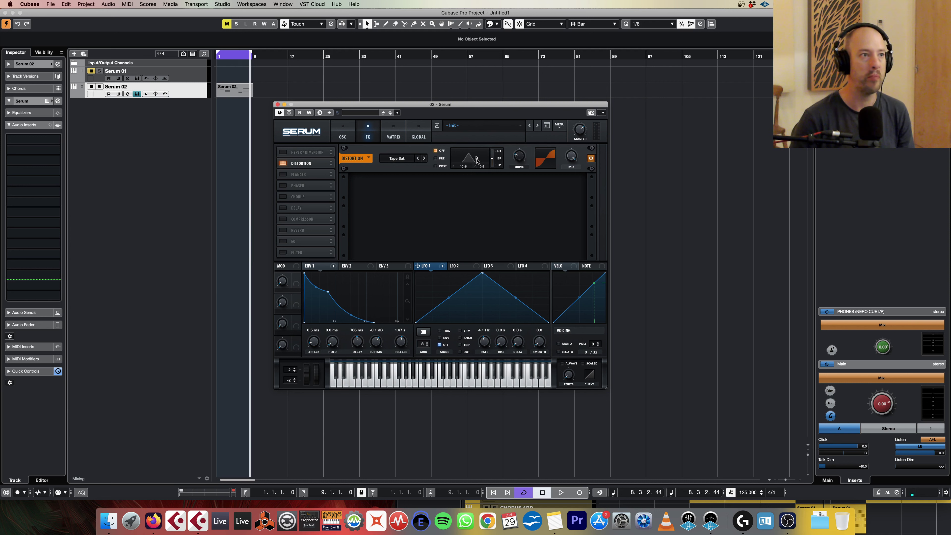
{"action": "left_click", "coordinate": [440, 158]}
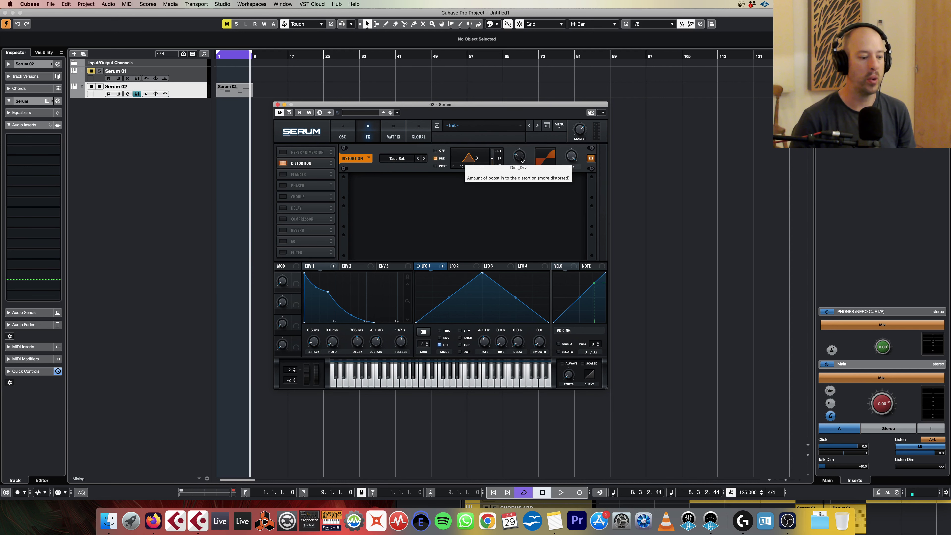
{"action": "left_click_drag", "start_coordinate": [521, 159], "coordinate": [547, 68]}
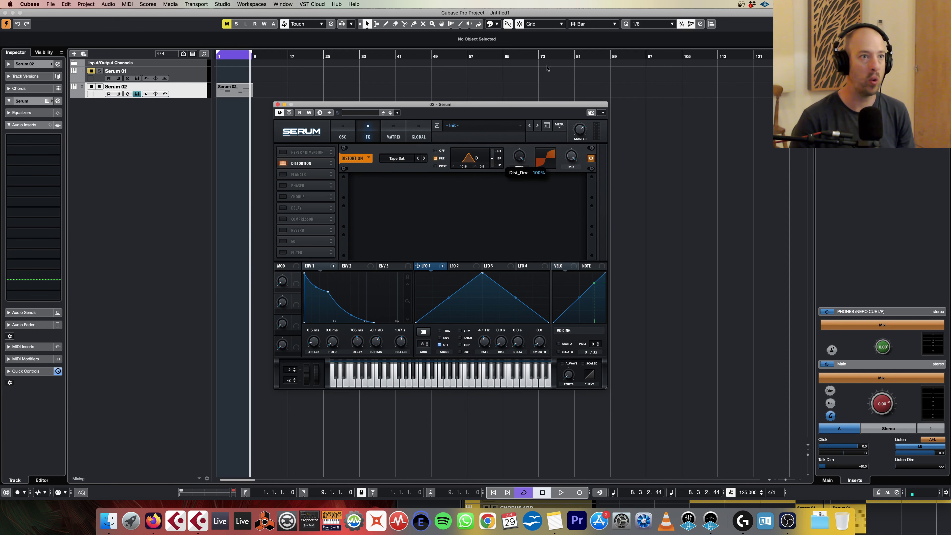
{"action": "left_click_drag", "start_coordinate": [571, 156], "coordinate": [566, 213]}
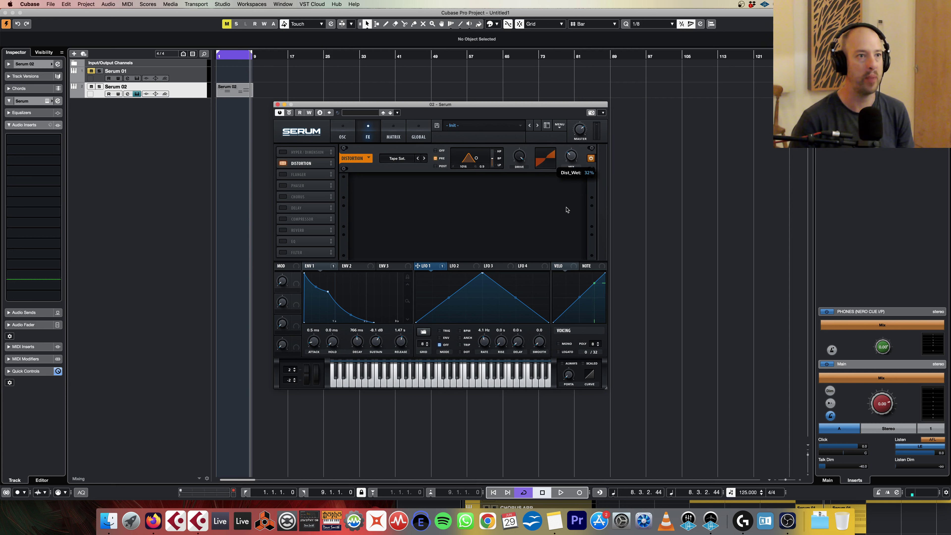
Compare the playing clip with the distortion off and on, and fine-tune the distortion mix to about 38%.
{"action": "key", "text": "space"}
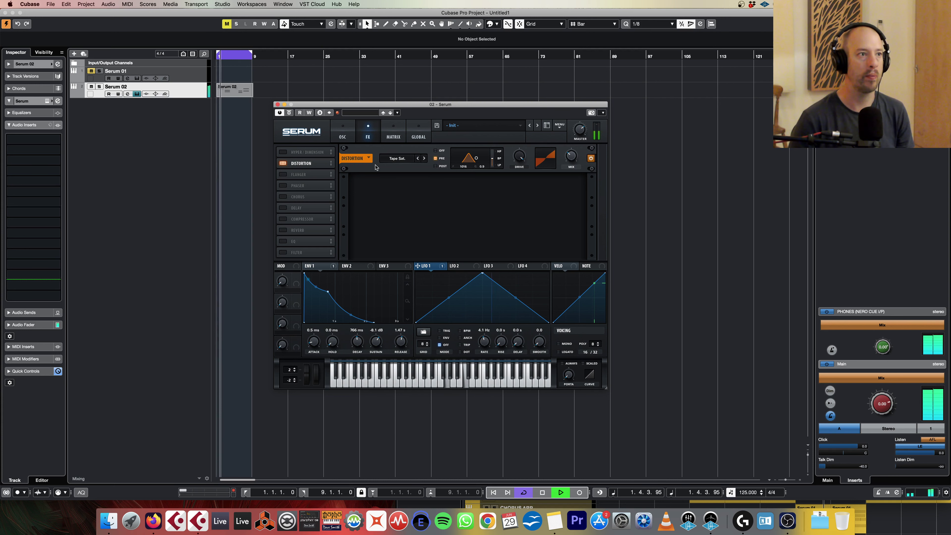
{"action": "left_click", "coordinate": [283, 163]}
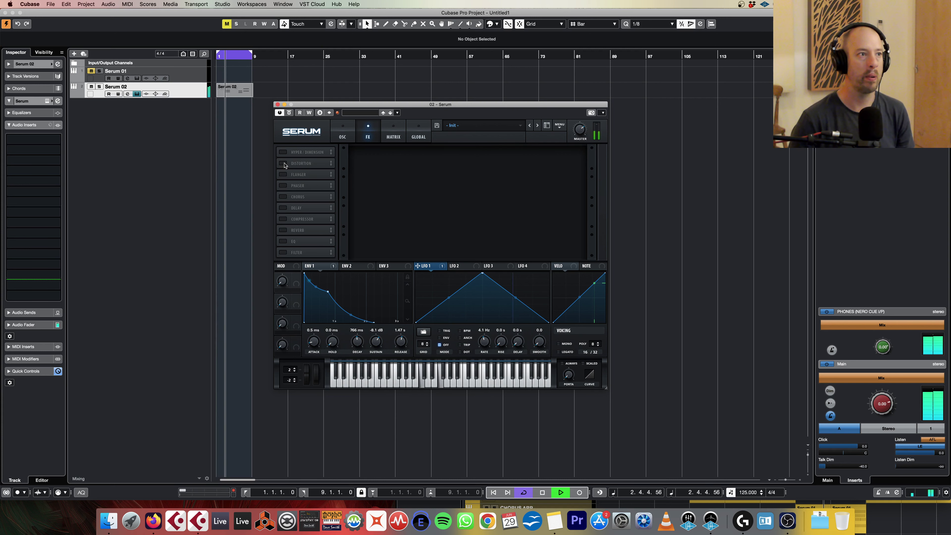
{"action": "left_click", "coordinate": [283, 163]}
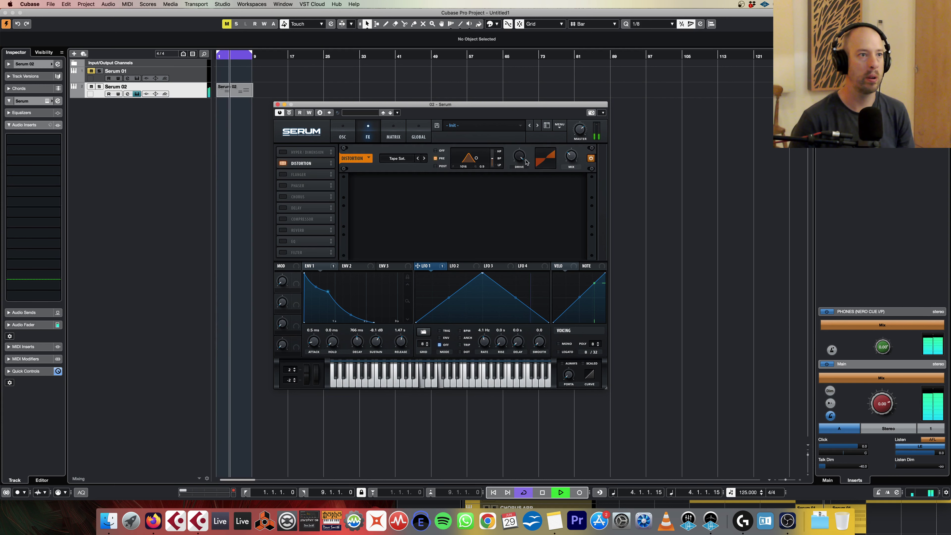
{"action": "mouse_move", "coordinate": [576, 155]}
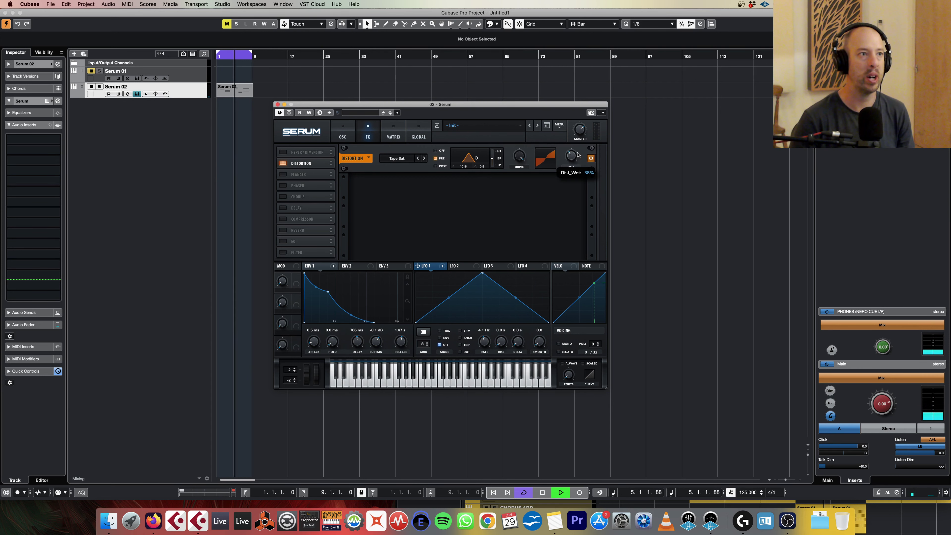
{"action": "mouse_move", "coordinate": [577, 155]}
{"action": "left_mouse_down"}
{"action": "mouse_move", "coordinate": [575, 141]}
{"action": "mouse_move", "coordinate": [571, 157]}
{"action": "left_mouse_up"}
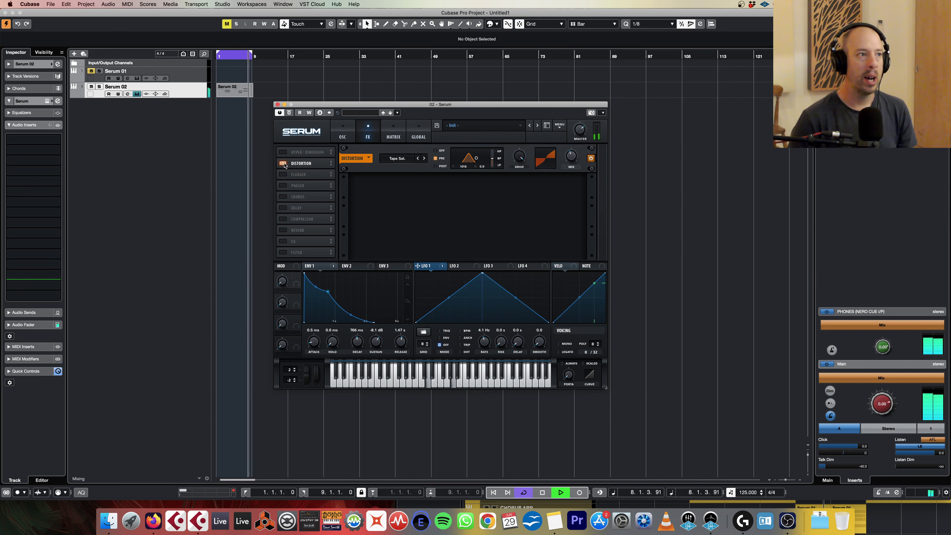
{"action": "key", "text": "space"}
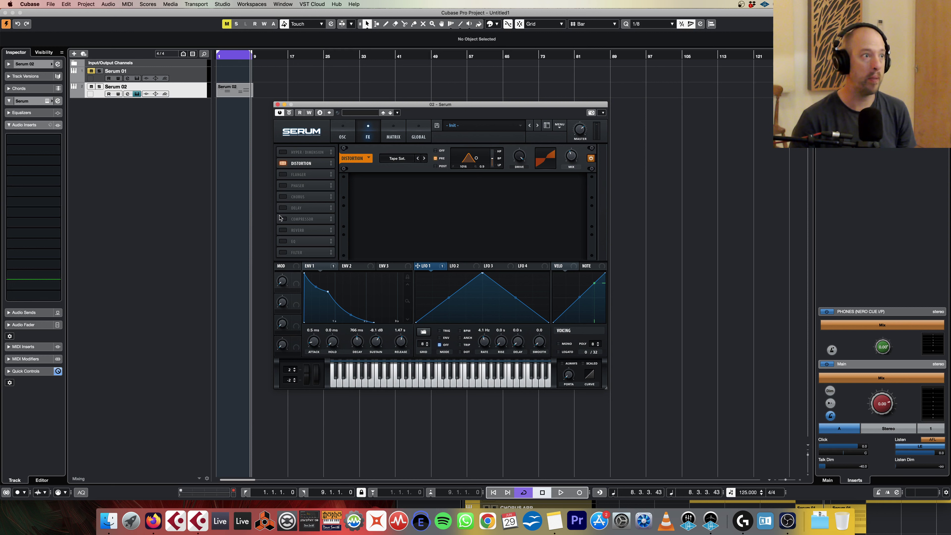
Enable the reverb, move it ahead of the chorus in the effects chain and audition the clip.
{"action": "left_click", "coordinate": [289, 231]}
{"action": "left_click_drag", "start_coordinate": [308, 233], "coordinate": [319, 198]}
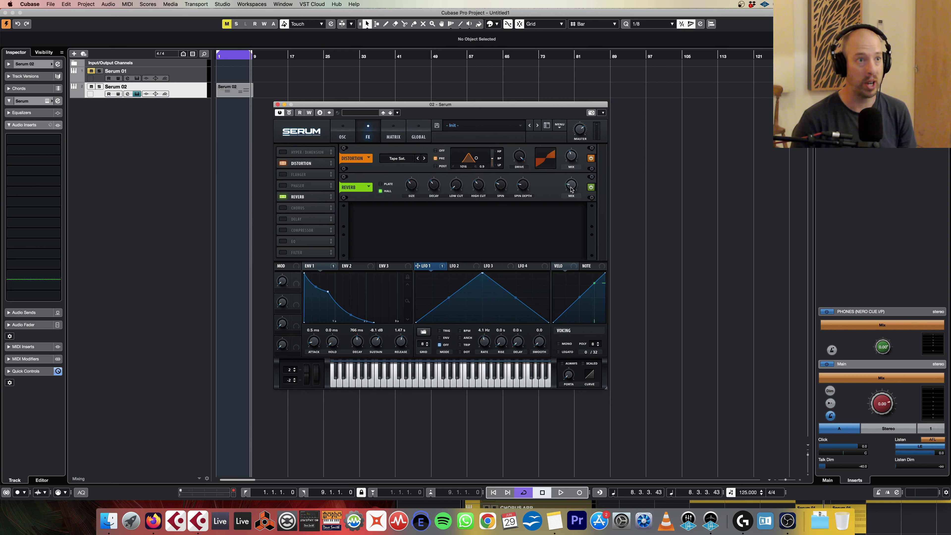
{"action": "key", "text": "space"}
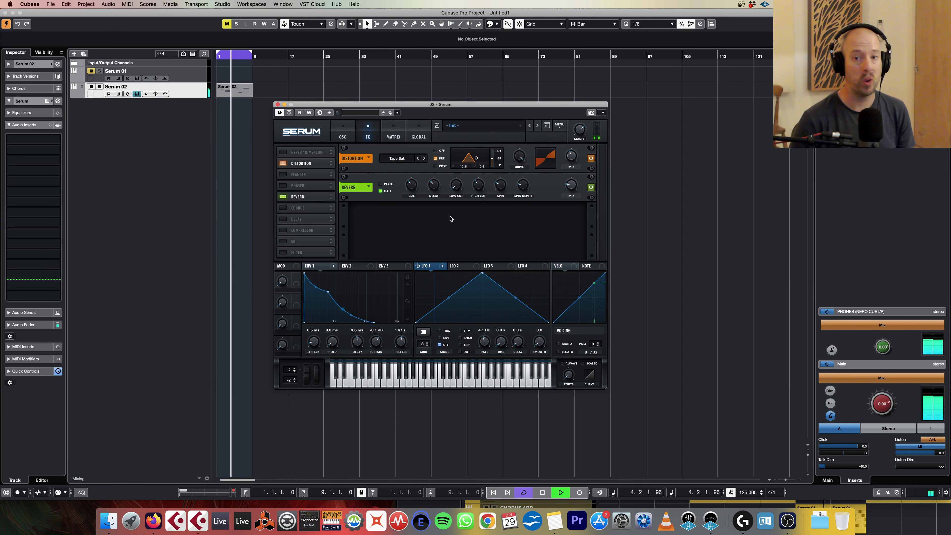
{"action": "key", "text": "space"}
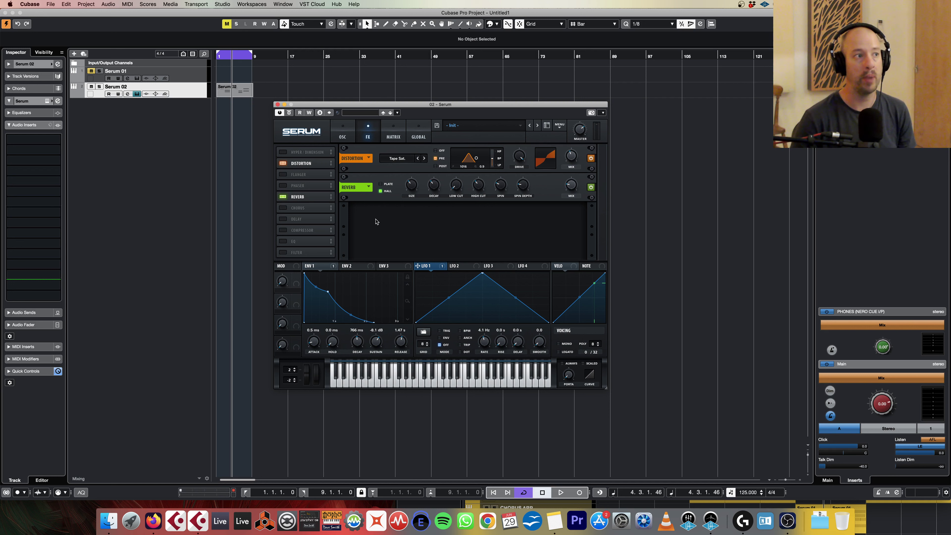
Enable the chorus, set its mix to about 36% and audition the clip.
{"action": "left_click", "coordinate": [283, 207]}
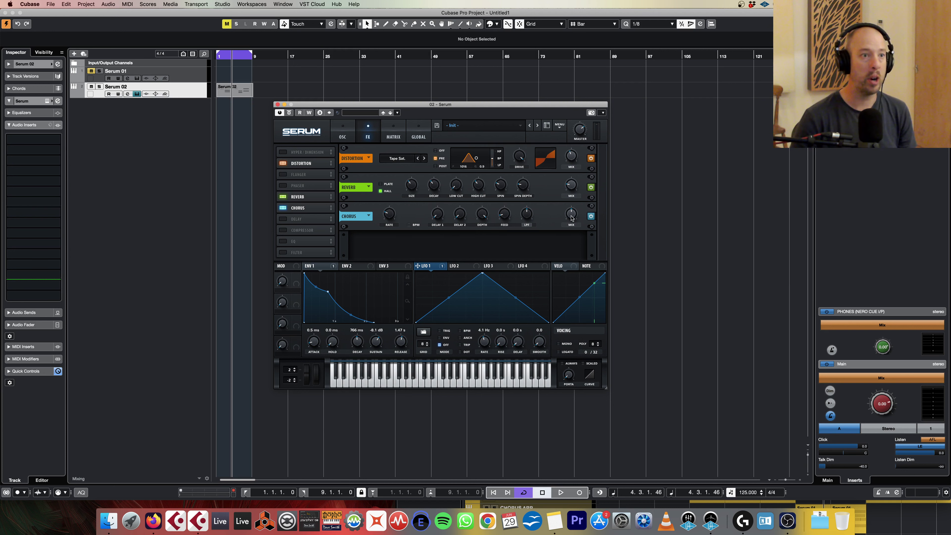
{"action": "mouse_move", "coordinate": [572, 223]}
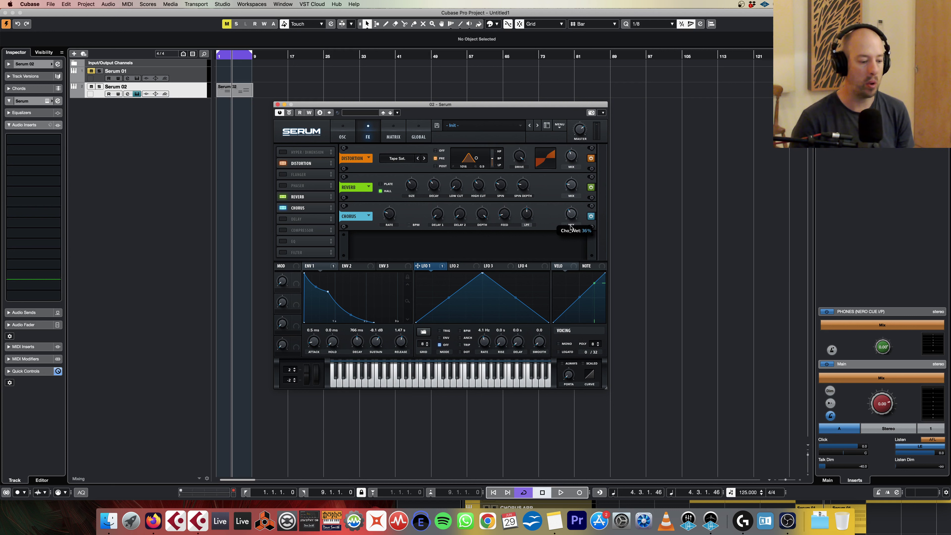
{"action": "key", "text": "space"}
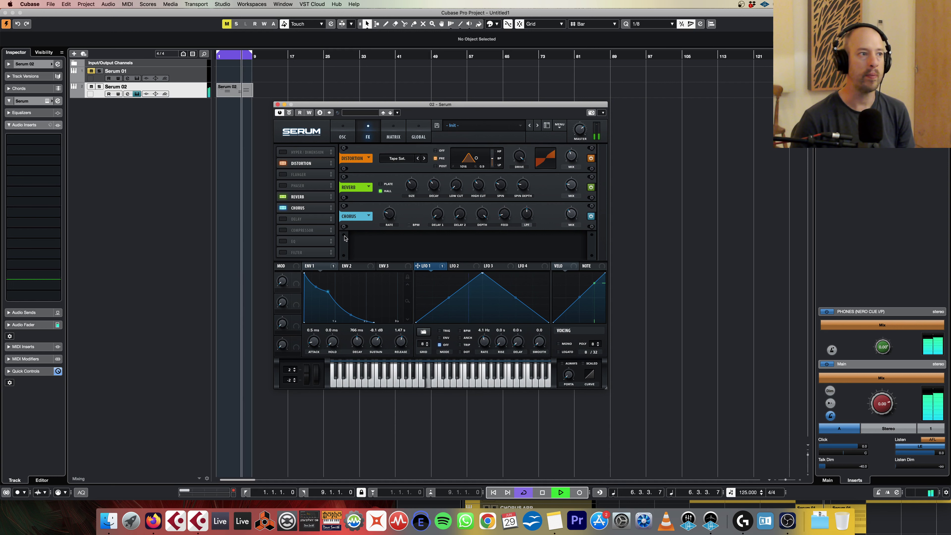
{"action": "key", "text": "space"}
Enable the EQ, adjust its high-band frequency and apply a slight high-shelf cut.
{"action": "left_click", "coordinate": [283, 242]}
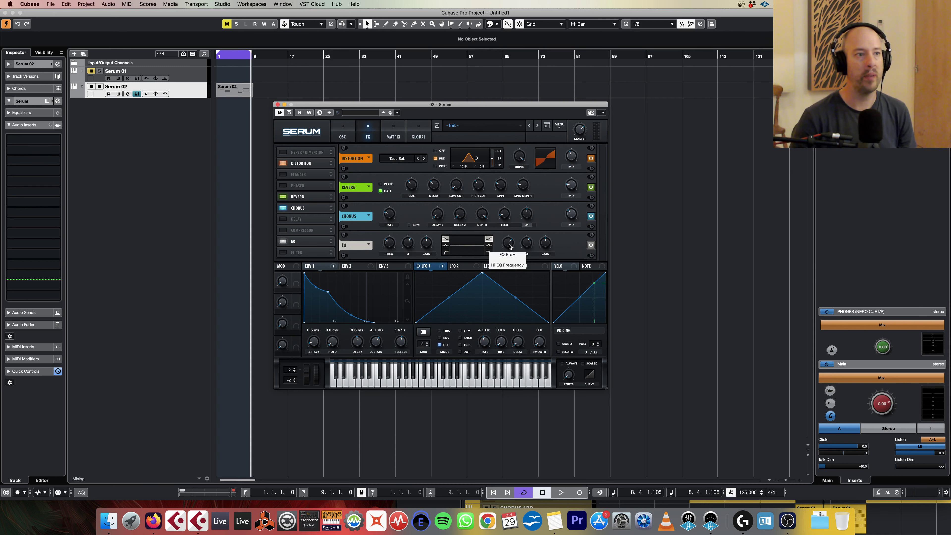
{"action": "left_click_drag", "start_coordinate": [509, 243], "coordinate": [531, 291]}
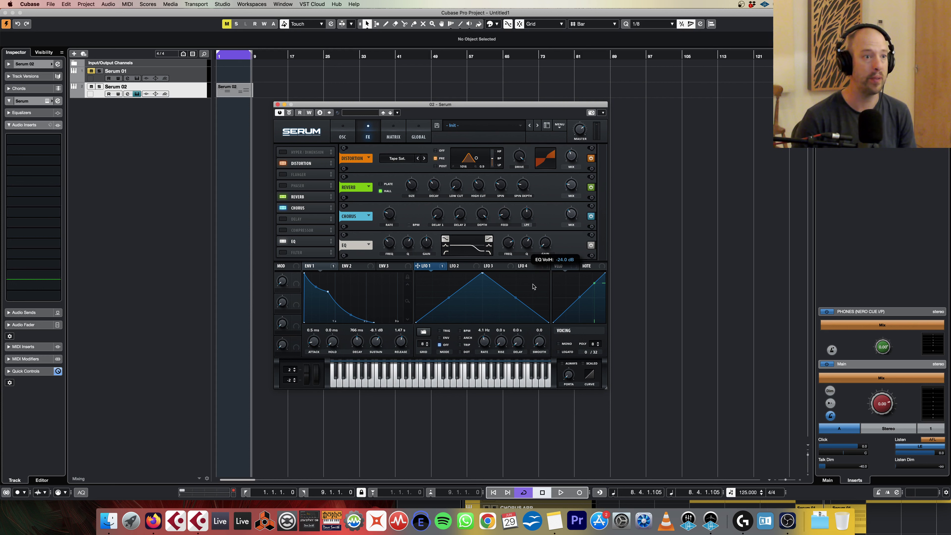
{"action": "left_click_drag", "start_coordinate": [533, 286], "coordinate": [543, 253]}
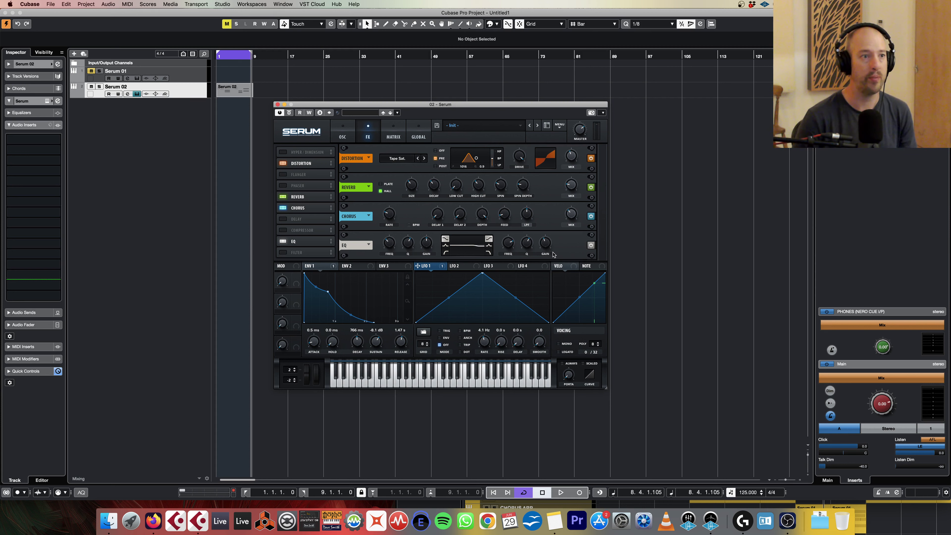
Compare the playing clip with the EQ off and on, leaving the EQ enabled.
{"action": "left_click", "coordinate": [282, 242]}
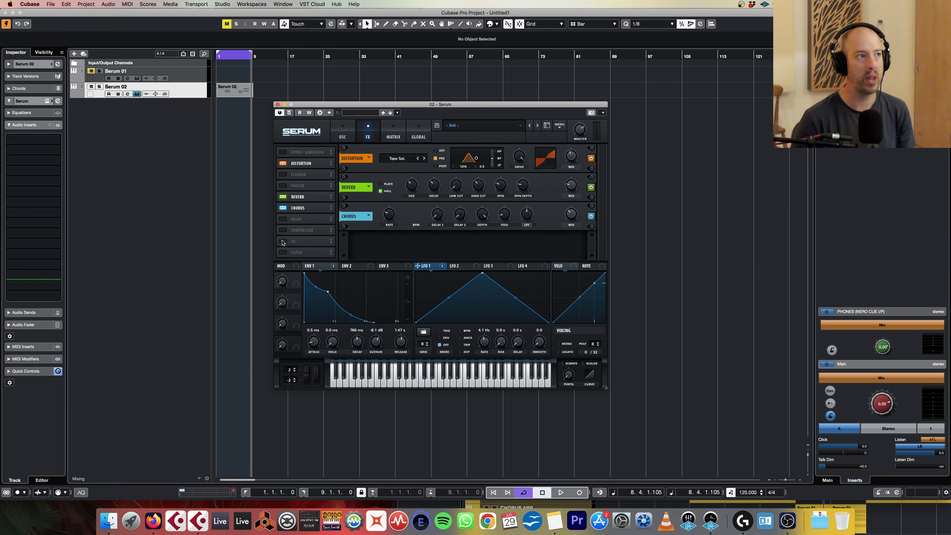
{"action": "key", "text": "space"}
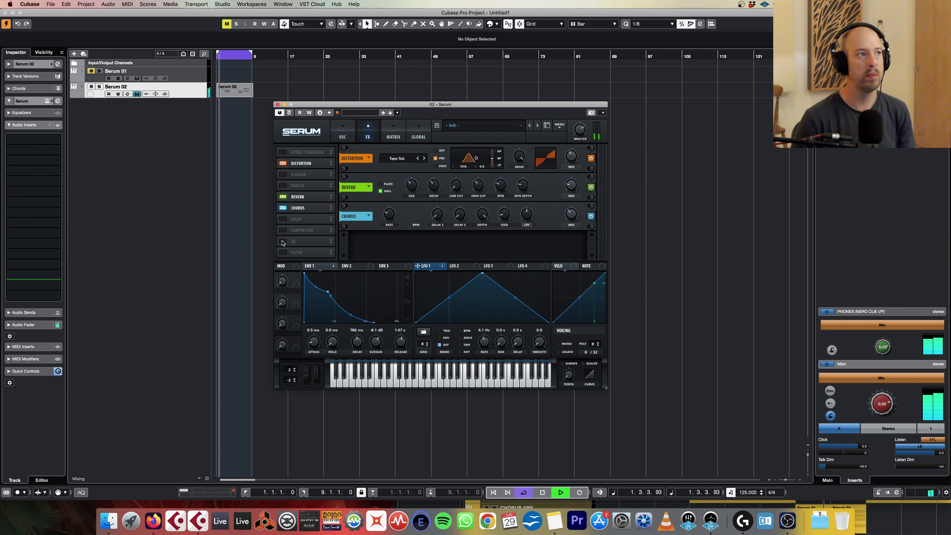
{"action": "left_click", "coordinate": [283, 242]}
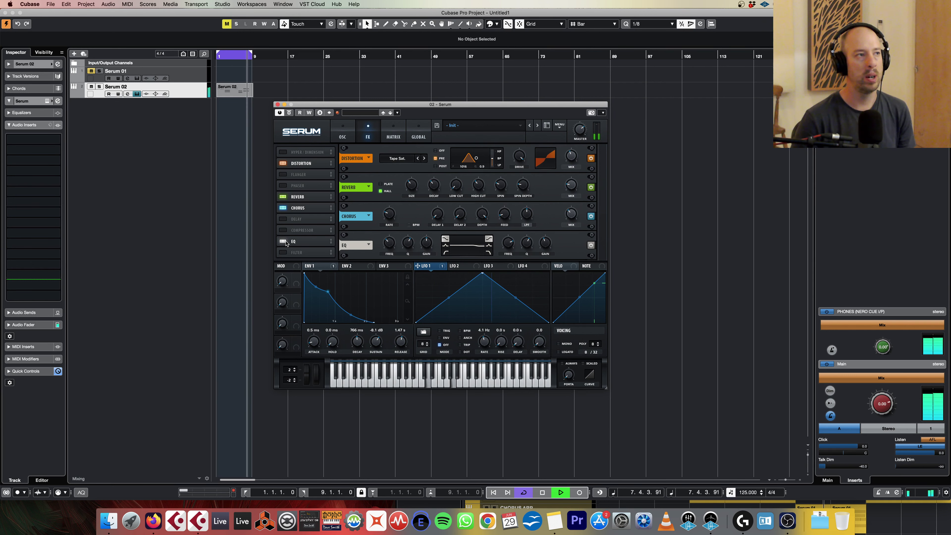
{"action": "key", "text": "space"}
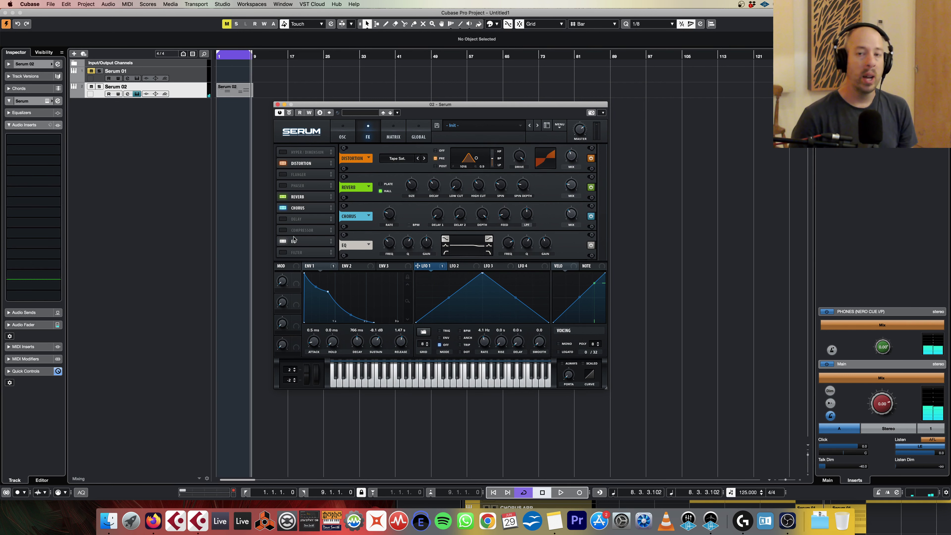